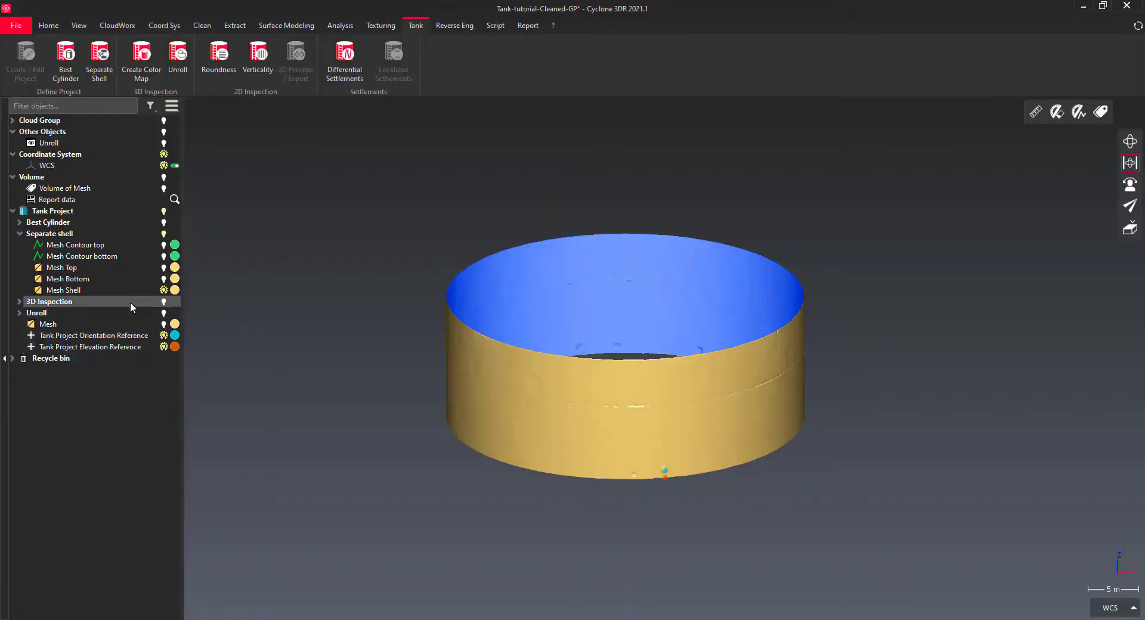
Select Mesh Shell in the tree and launch Tank > Roundness on it.
left_click(138, 290)
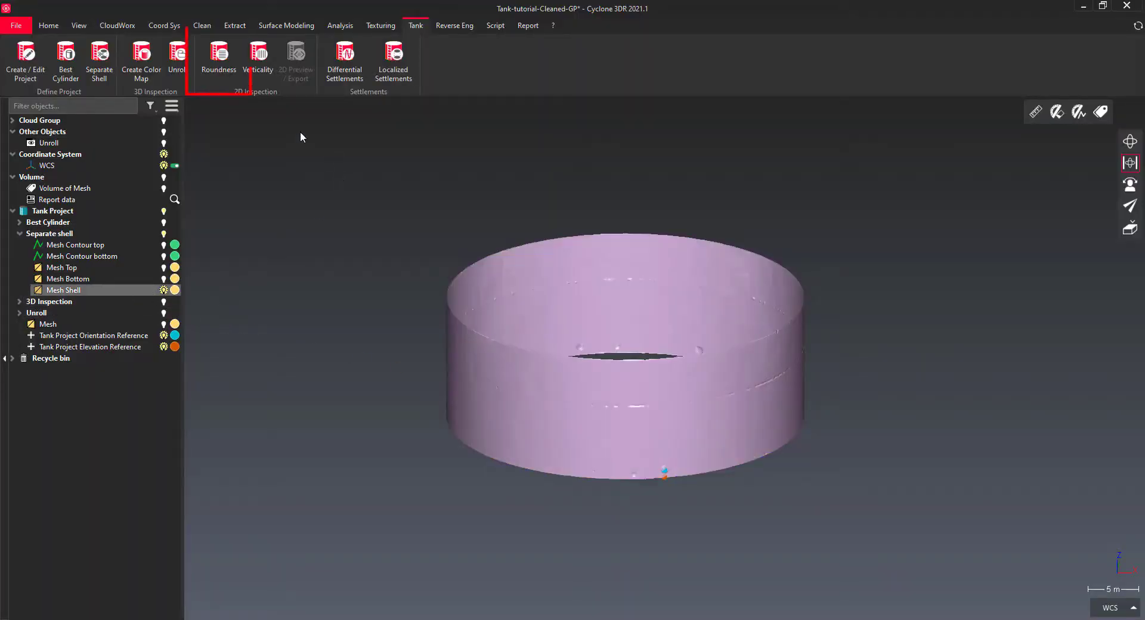
left_click(213, 68)
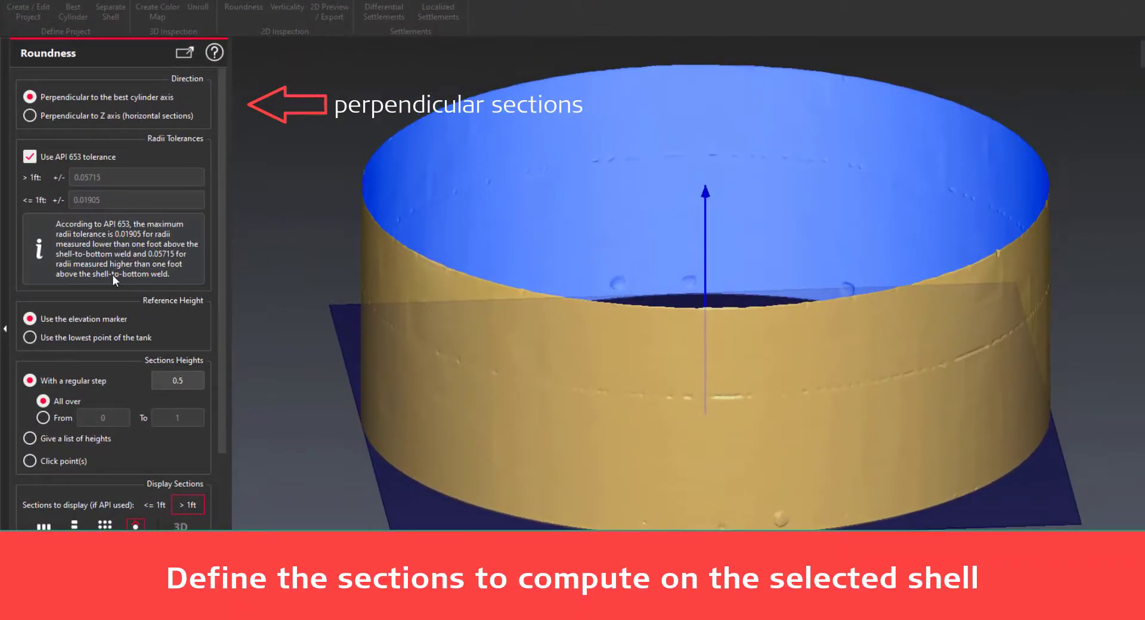
left_click(33, 155)
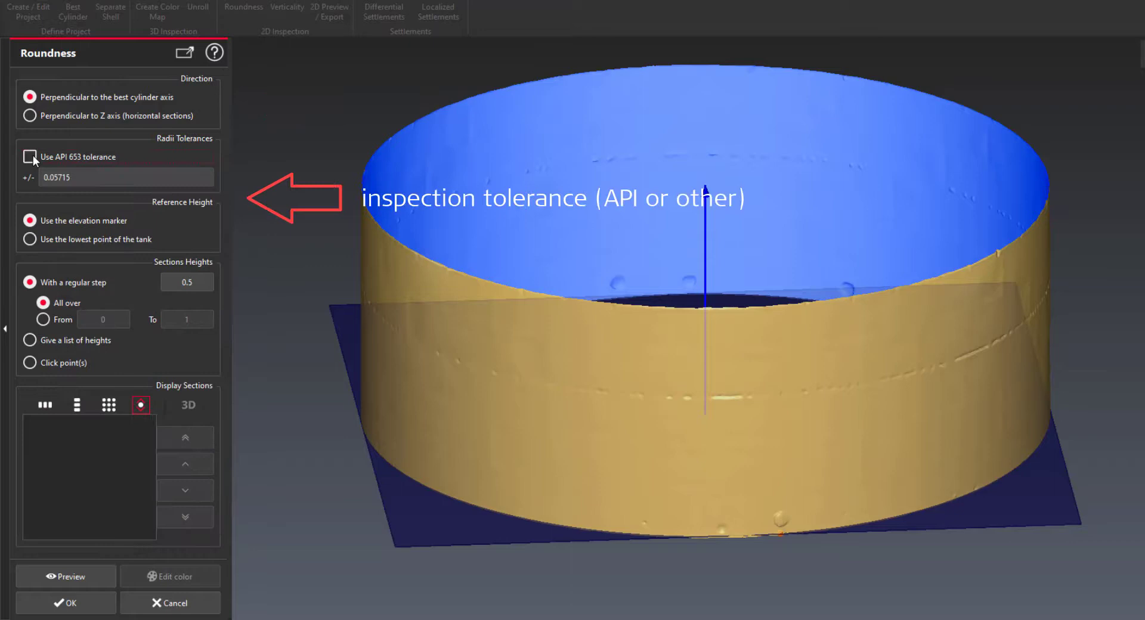
left_click(34, 155)
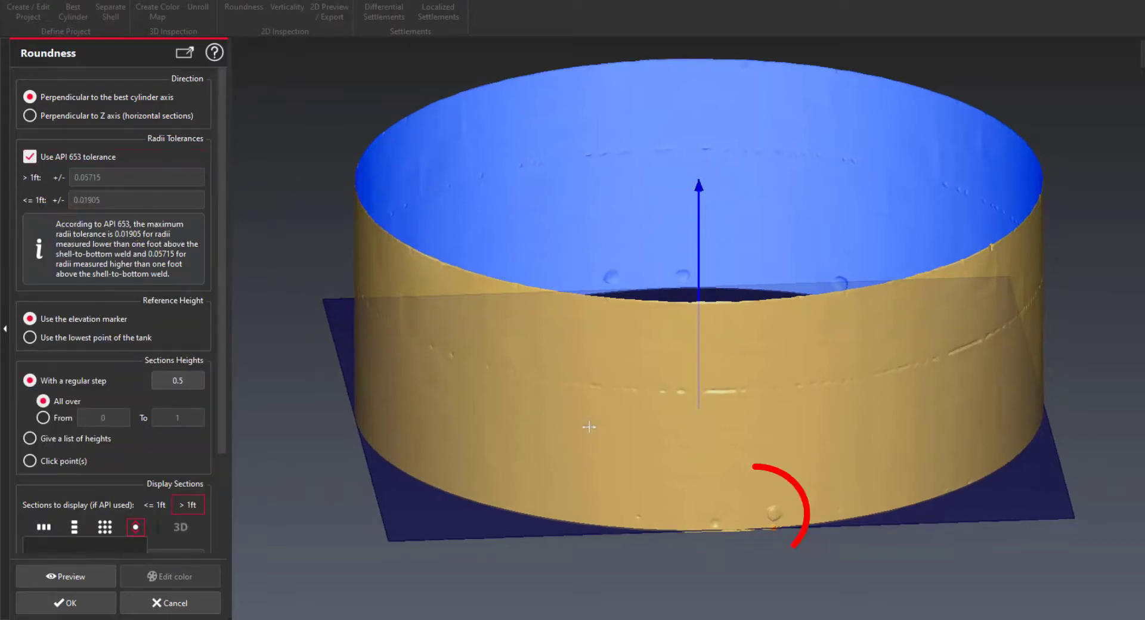
mouse_move(590, 433)
left_mouse_down()
mouse_move(588, 414)
mouse_move(567, 416)
left_mouse_up()
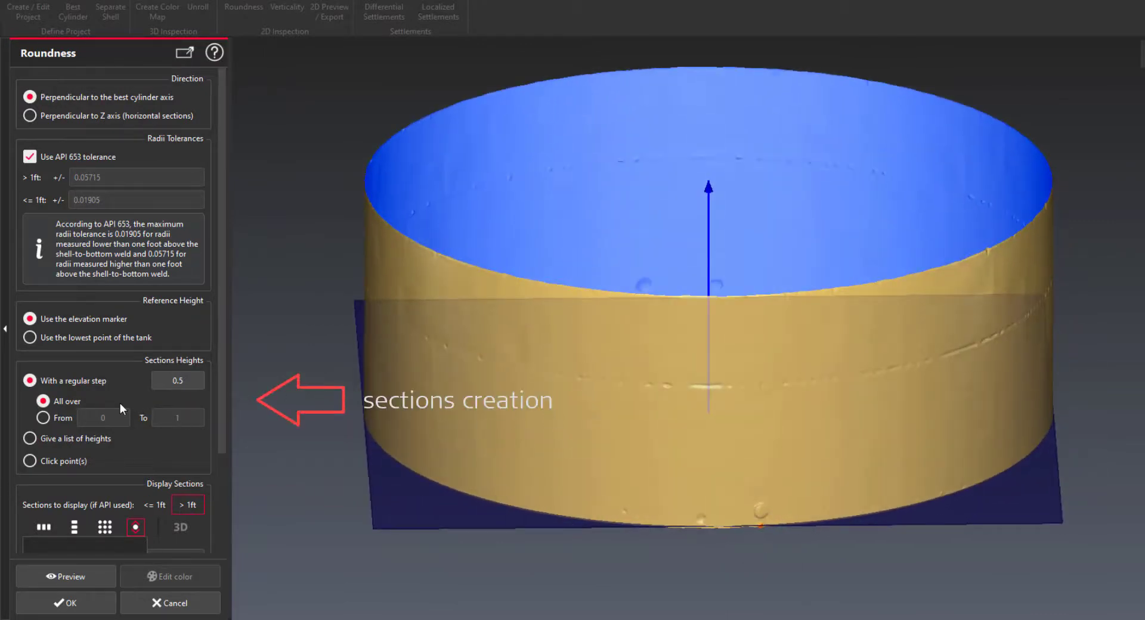
left_click(37, 438)
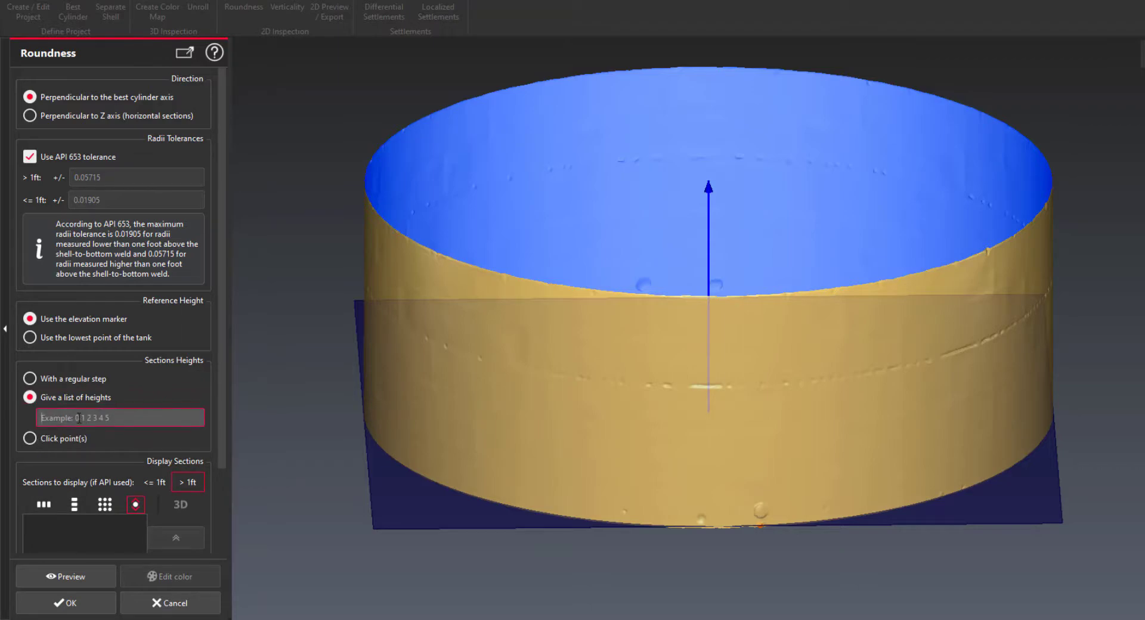
left_click(29, 438)
left_click(559, 481)
left_click(561, 428)
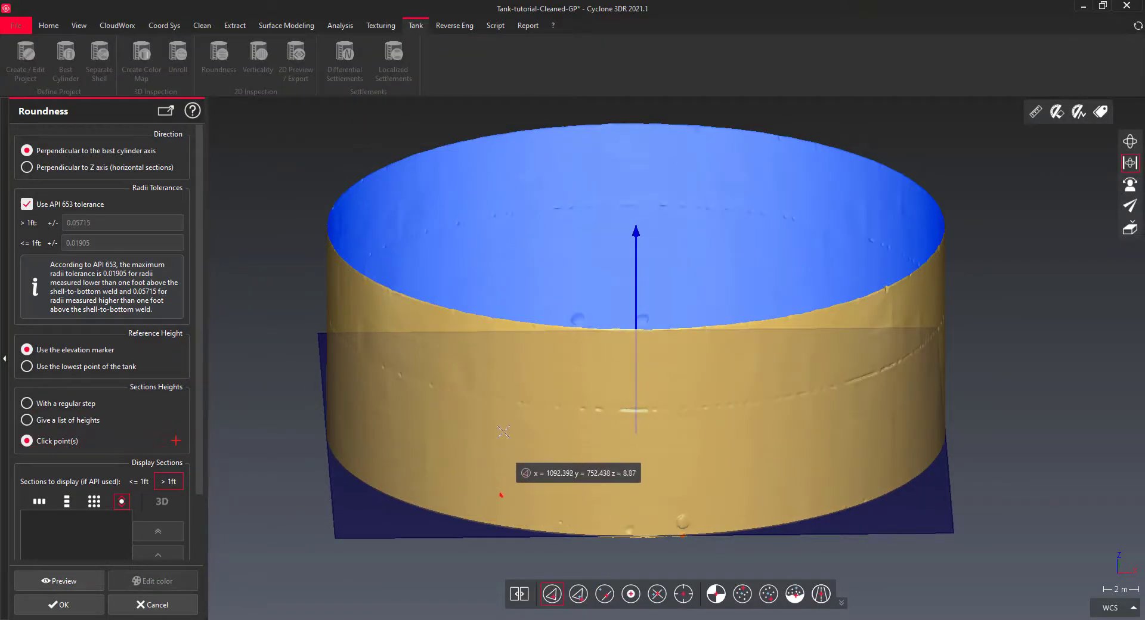
left_click(558, 391)
left_click(502, 404)
left_click(502, 379)
left_click(499, 358)
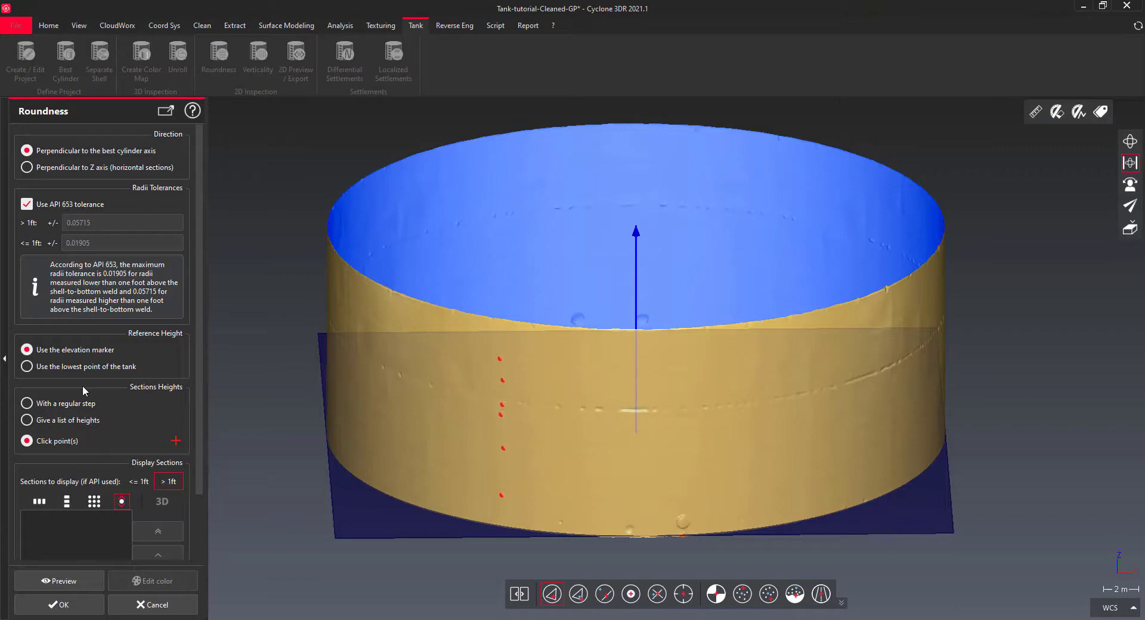
left_click(52, 403)
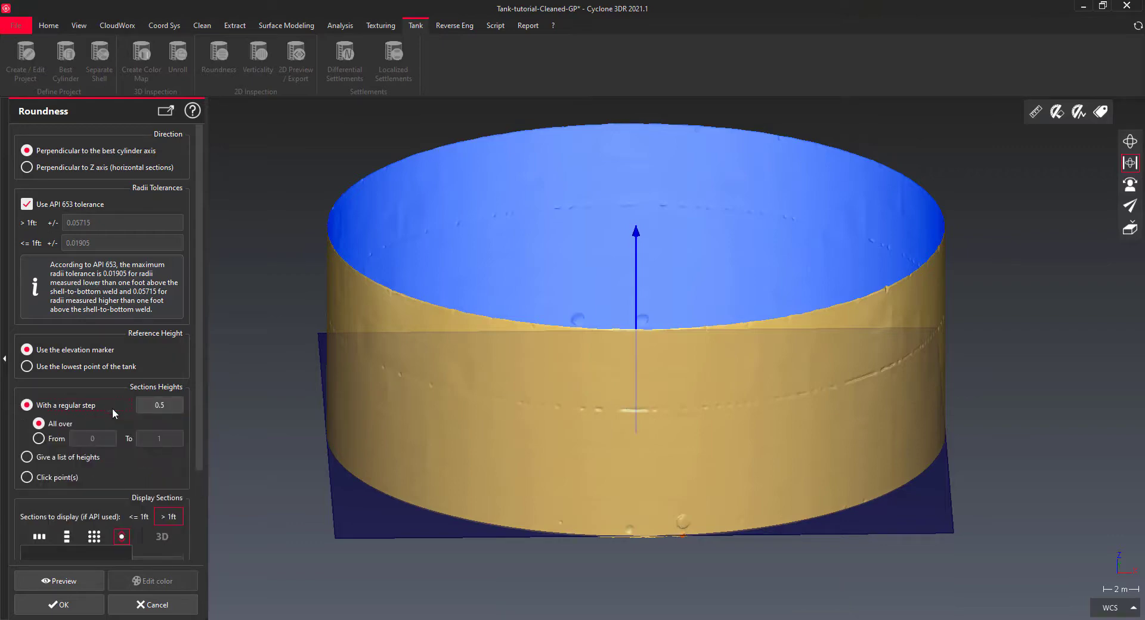
Preview the 0.5 m roundness sections and display the Height 3.5 section in 2D only.
left_click(102, 570)
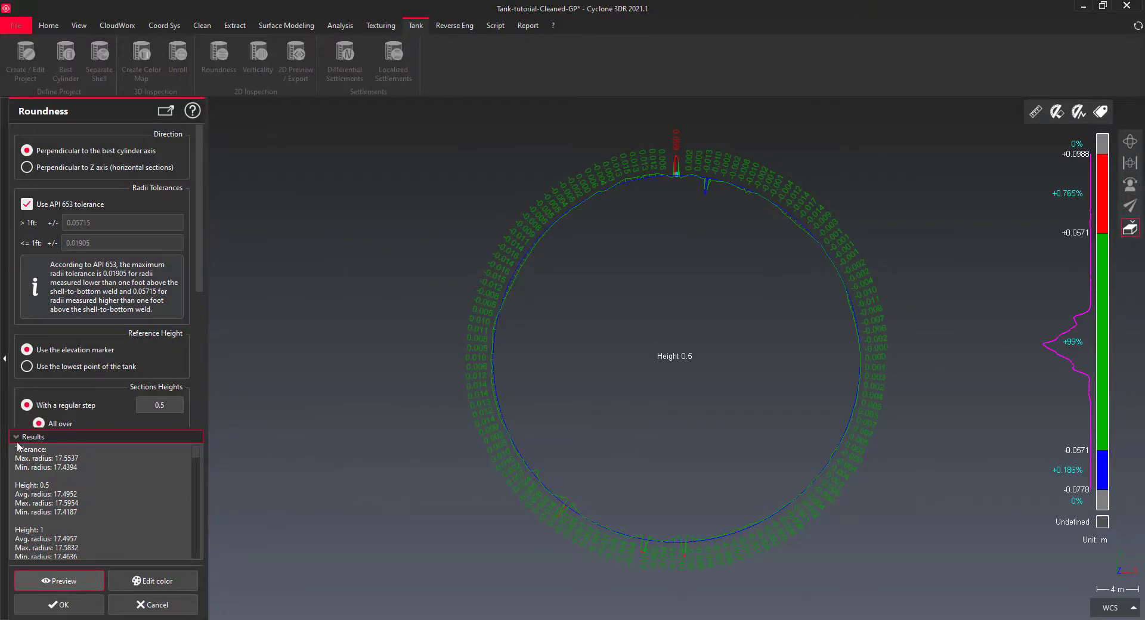
left_click(18, 440)
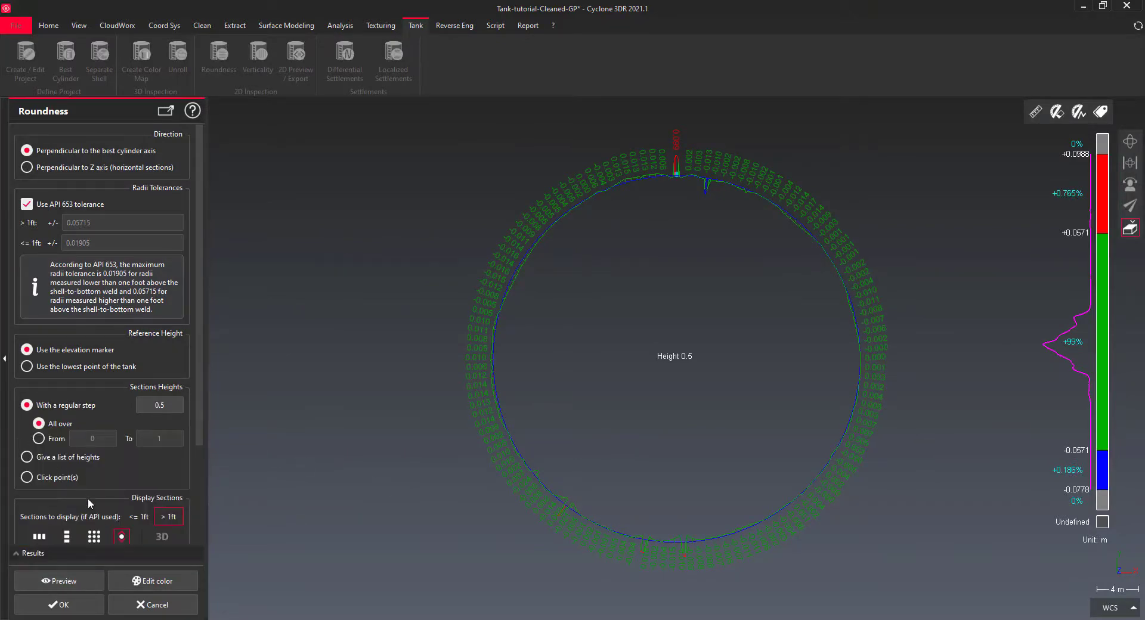
left_click(162, 536)
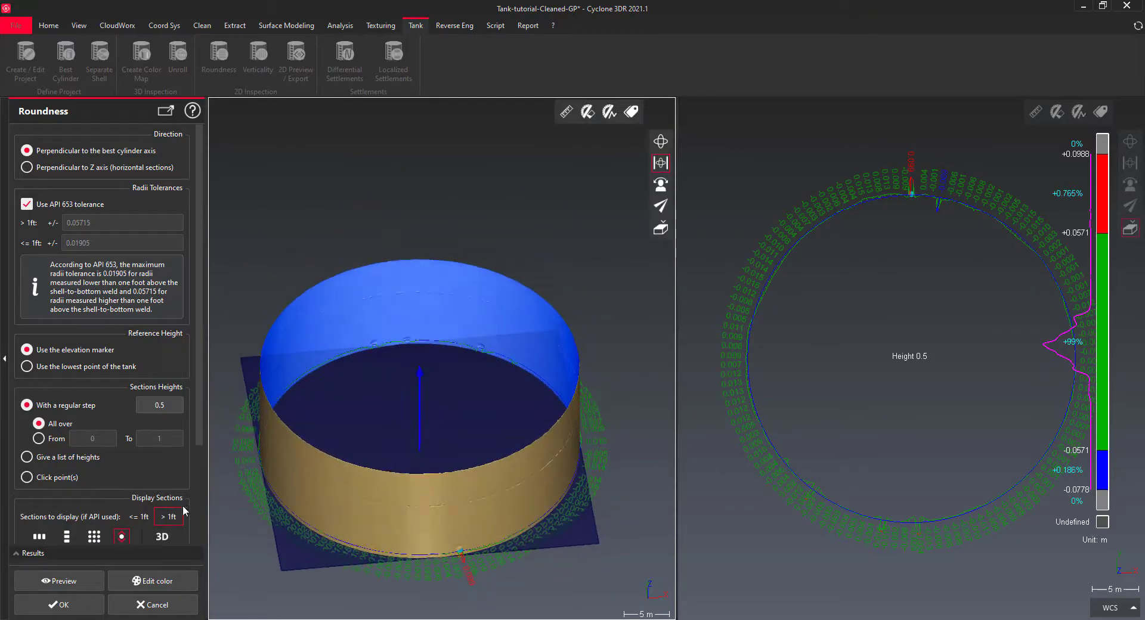
left_click_drag(199, 434, 196, 509)
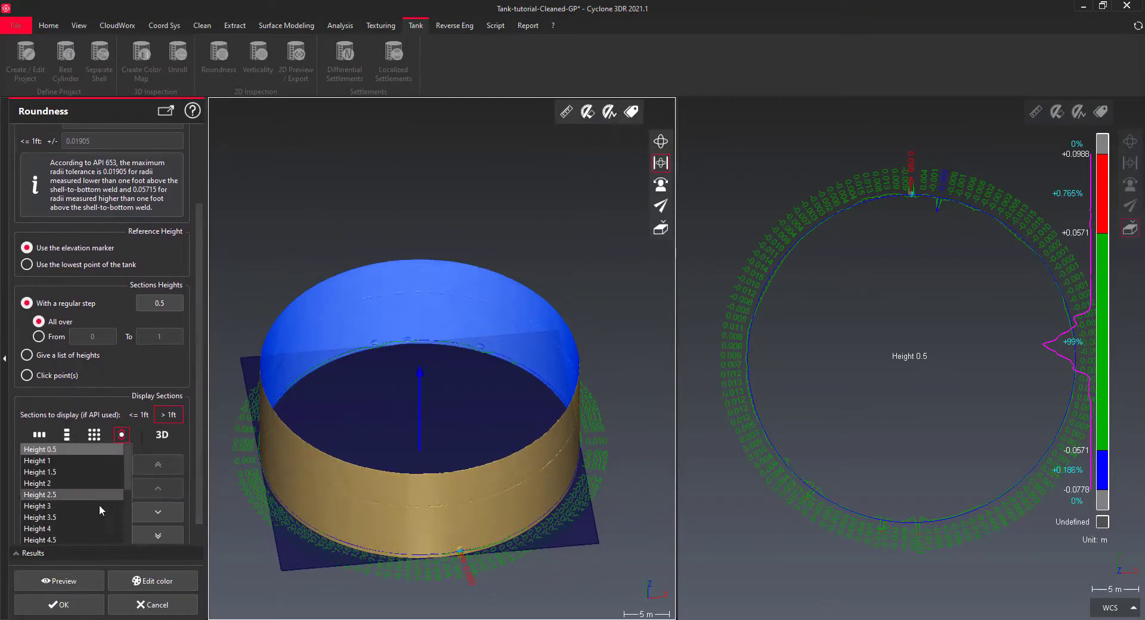
left_click(91, 505)
left_click(81, 518)
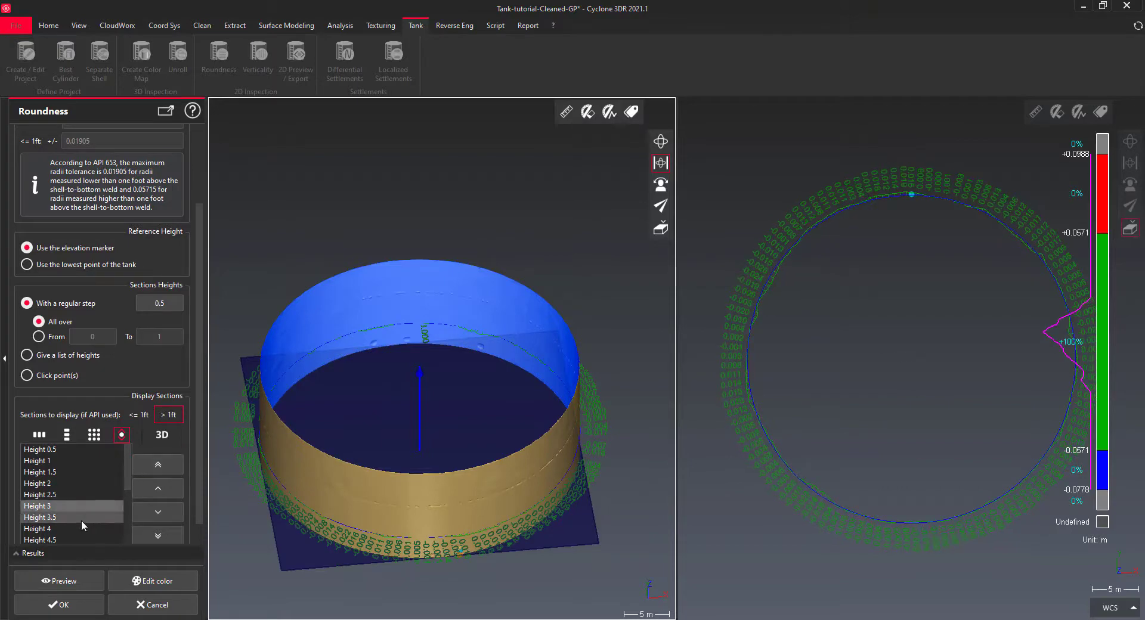
left_click(161, 435)
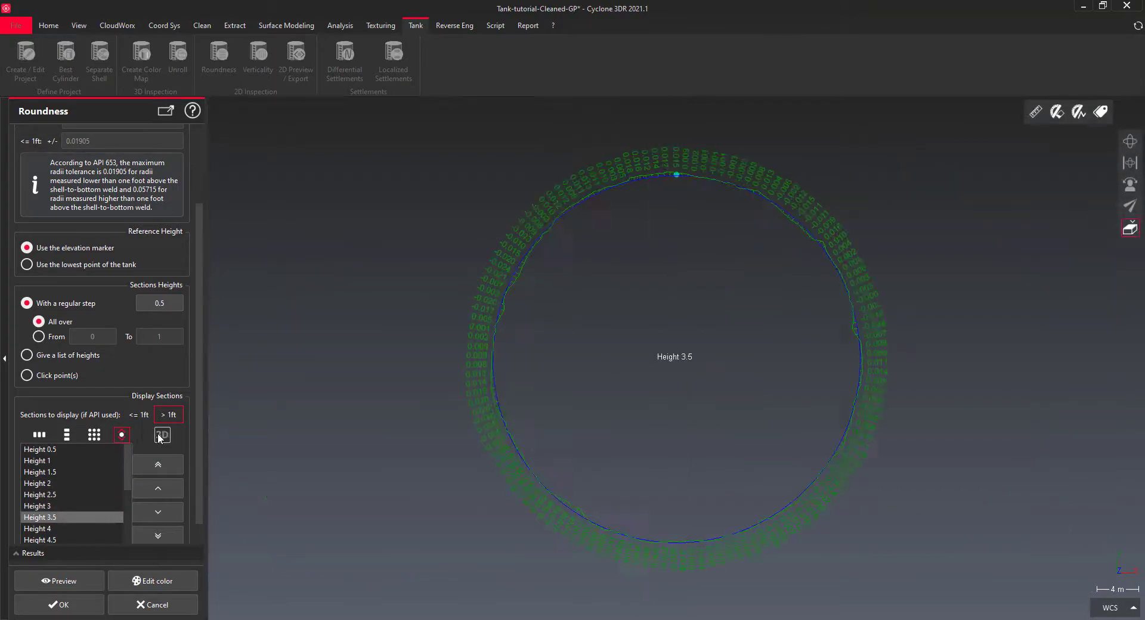
Raise deviation magnification to 23 and highlight extreme values, keeping deviation labels shown.
scroll(202, 476, "down", 1)
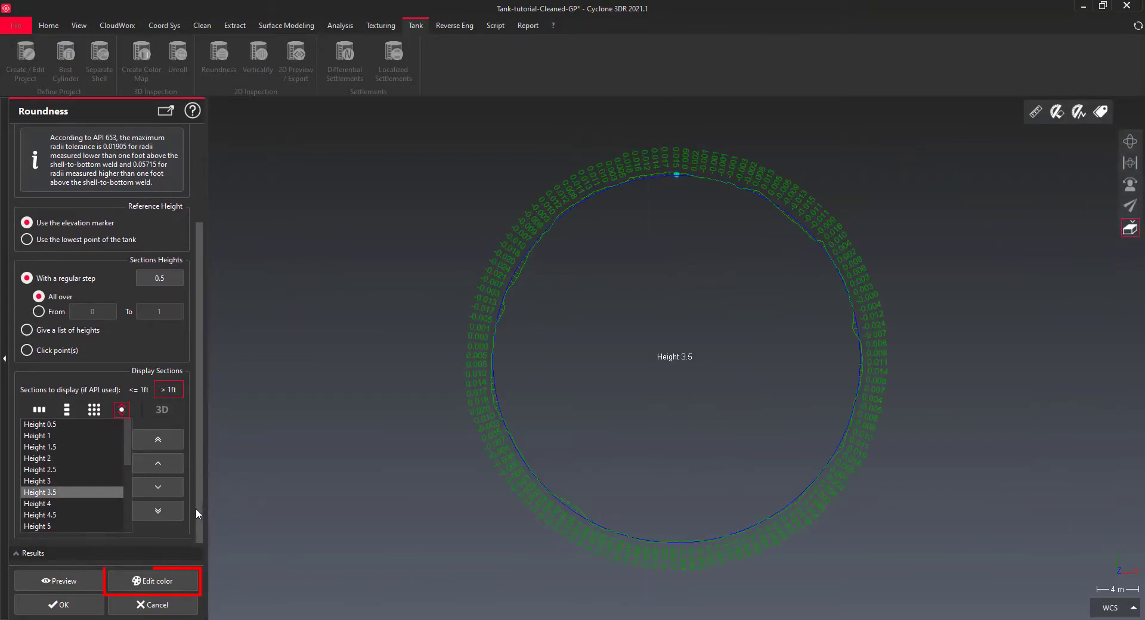
left_click(156, 582)
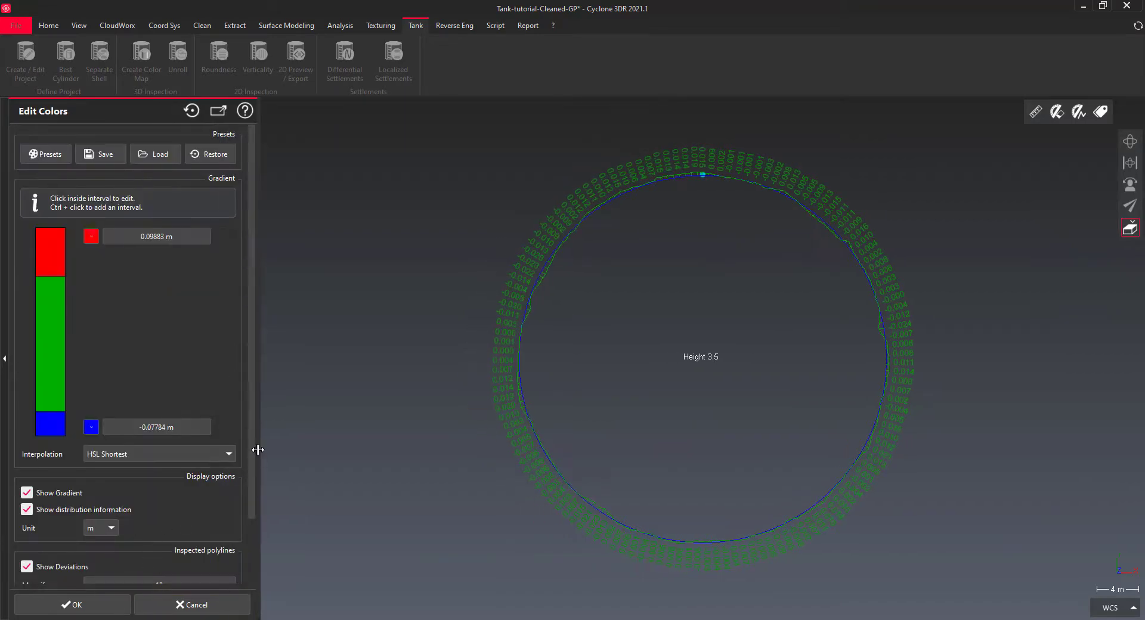
scroll(253, 457, "down", 3)
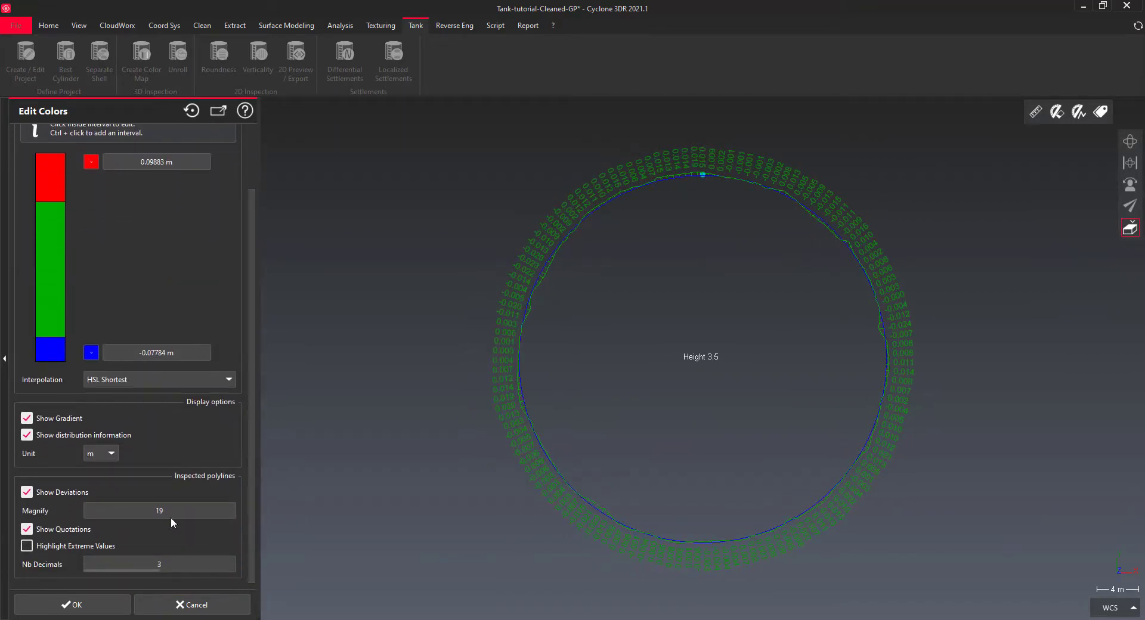
left_click_drag(143, 510, 134, 533)
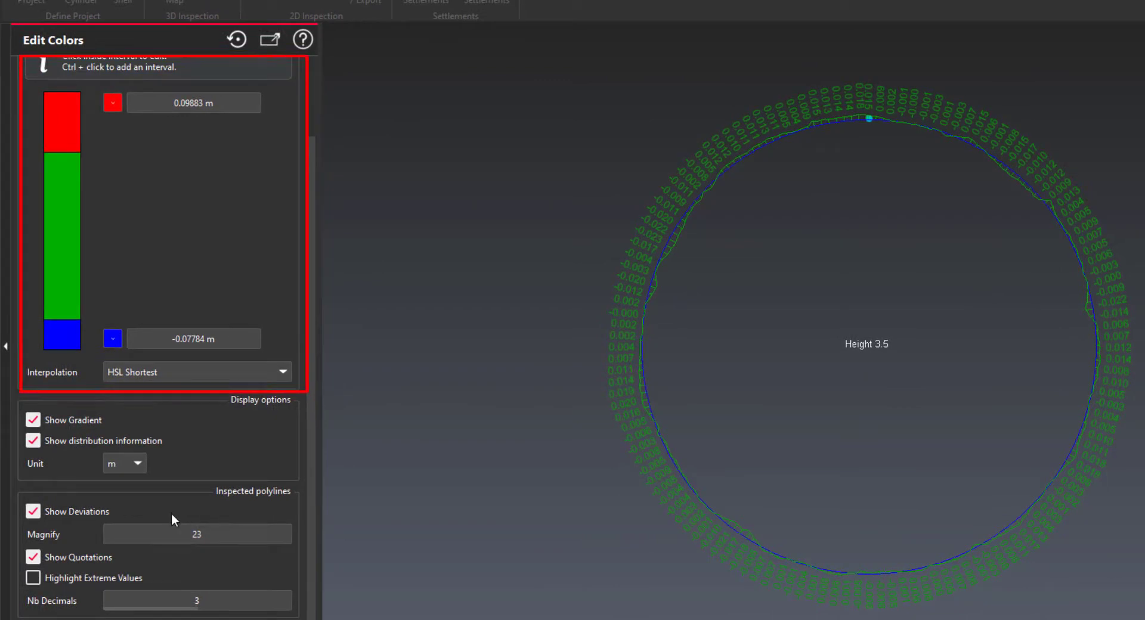
left_click(88, 576)
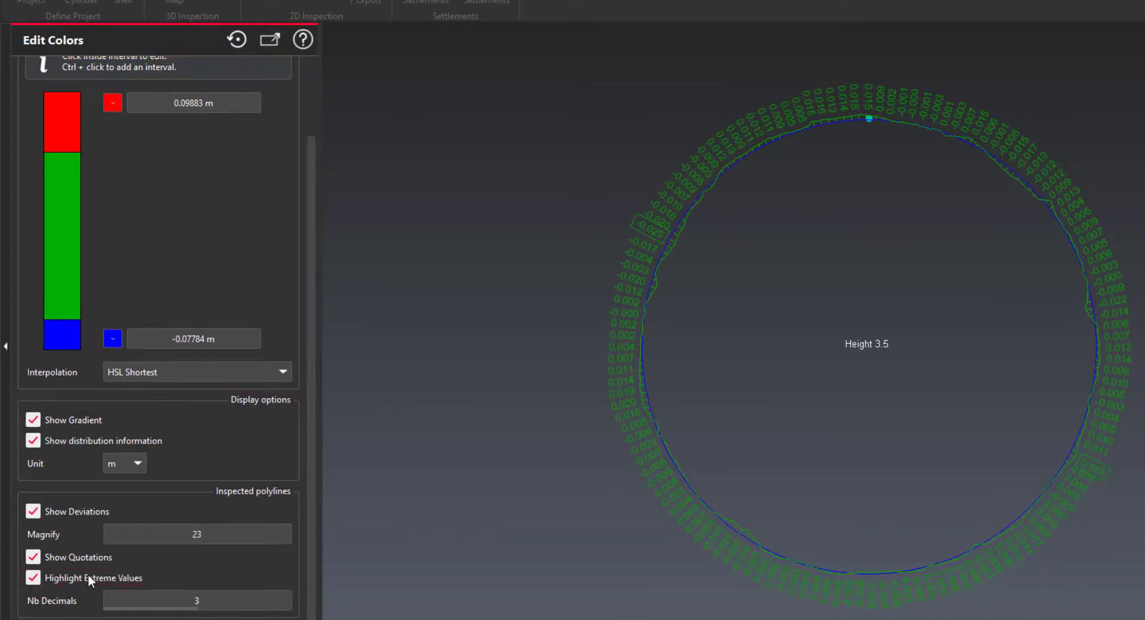
left_click(85, 560)
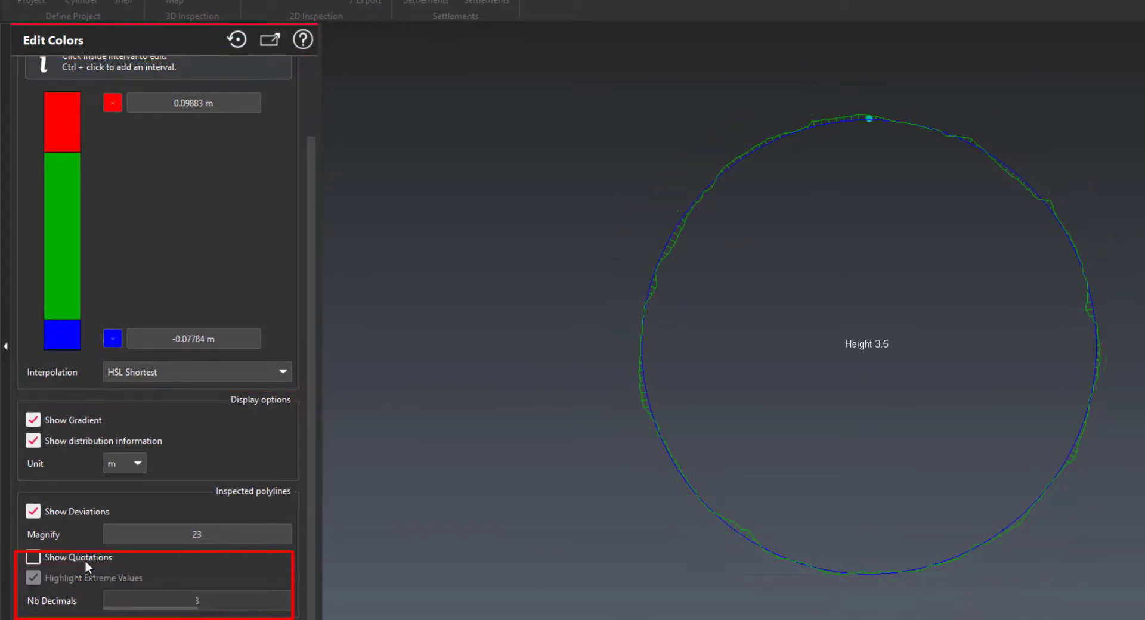
left_click(85, 559)
Switch the deviation colour scale unit to mm and confirm.
left_click(133, 462)
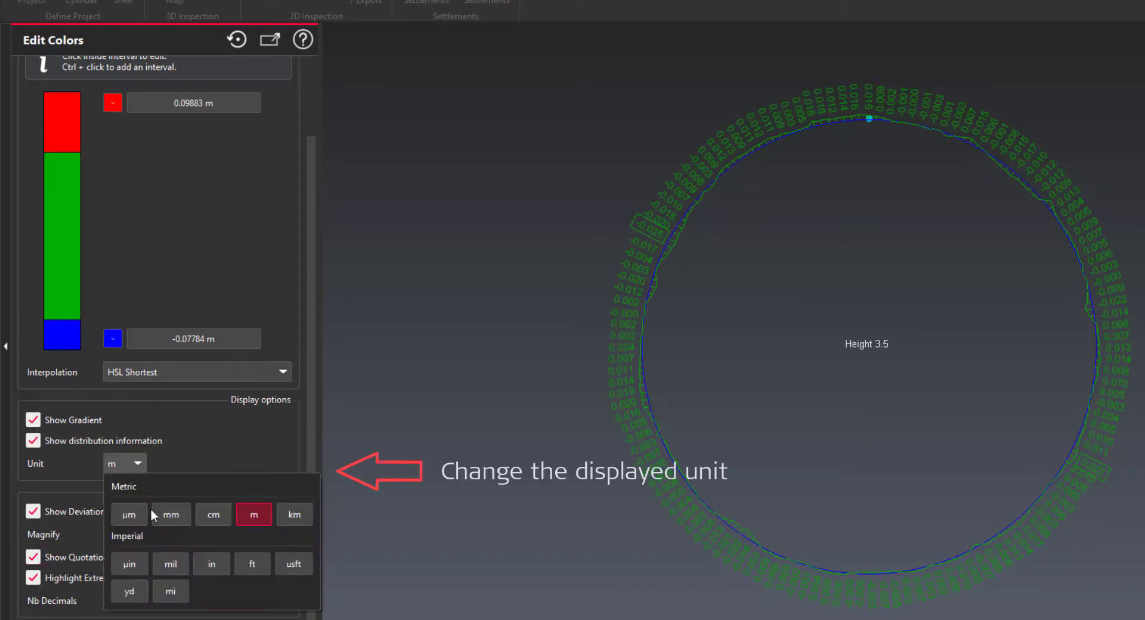
left_click(171, 515)
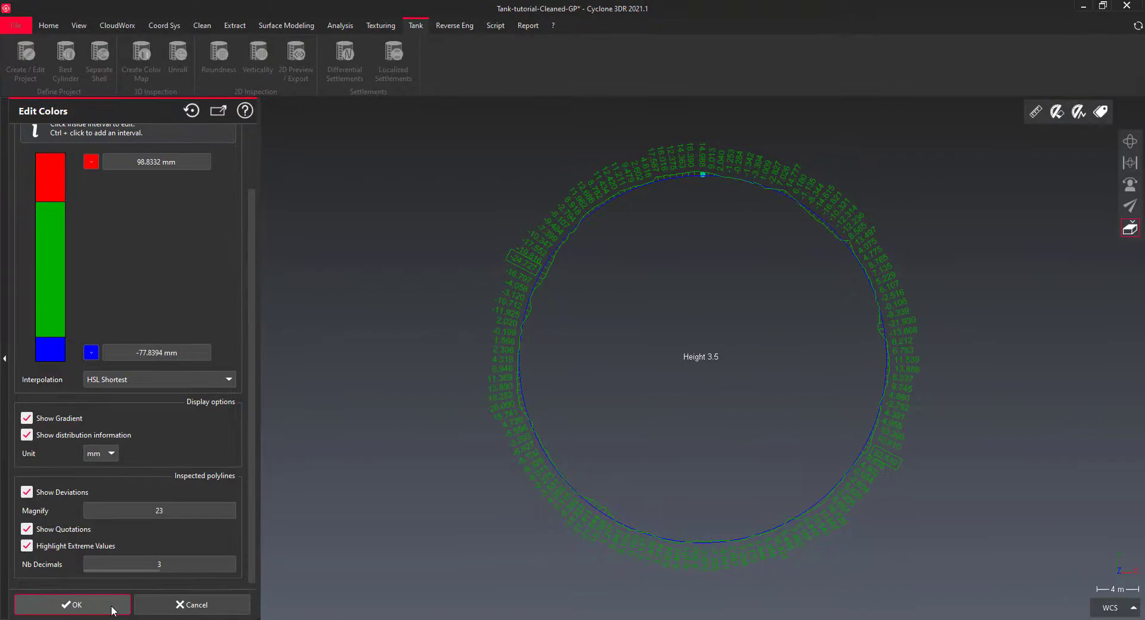
left_click(113, 608)
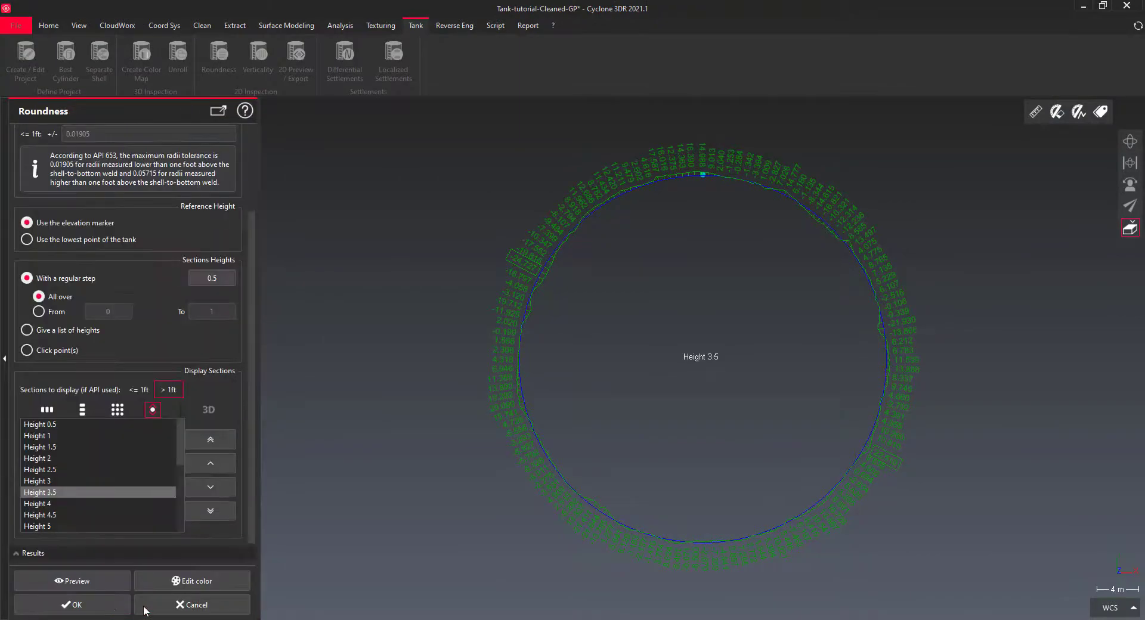
Create the roundness sections and hide the Mesh Shell.
left_click(106, 606)
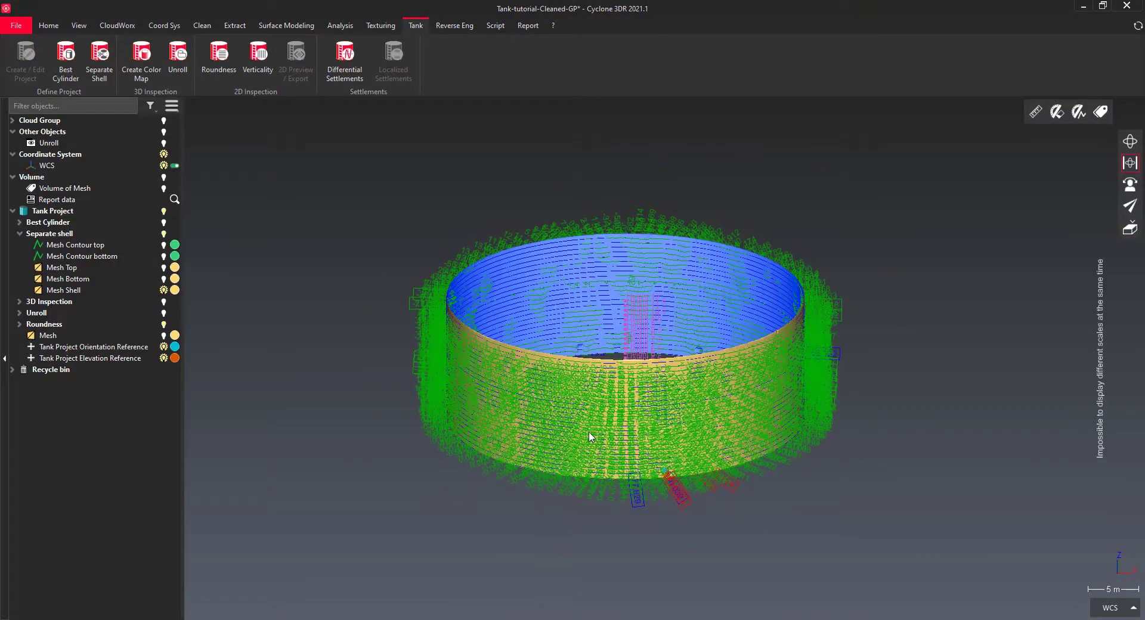
scroll(589, 437, "up", 5)
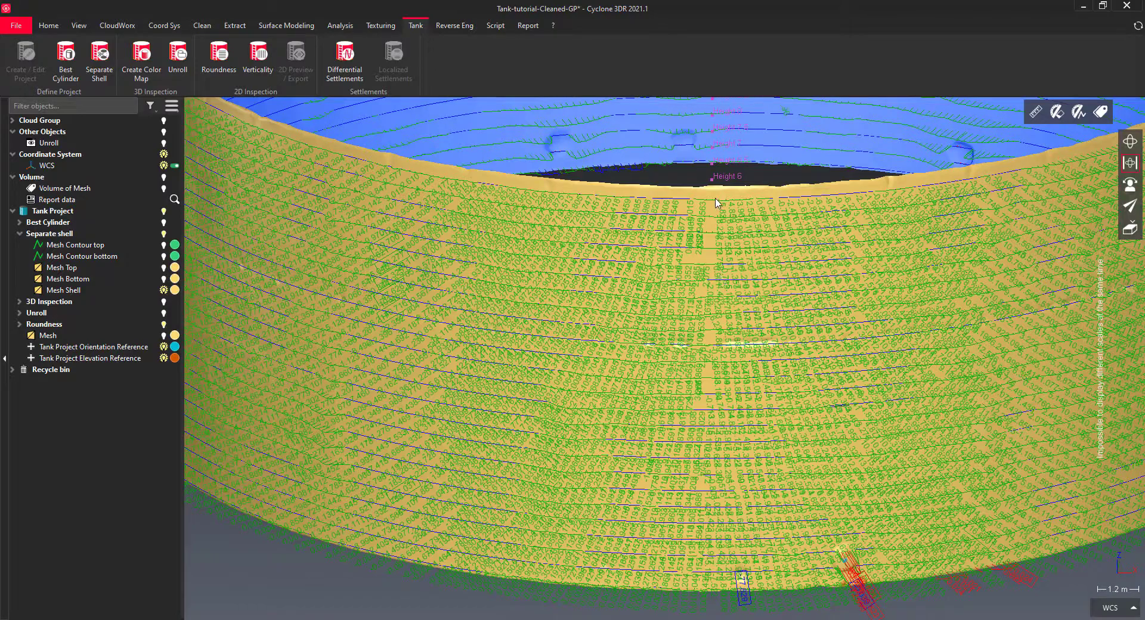
right_click(715, 192)
left_click(732, 196)
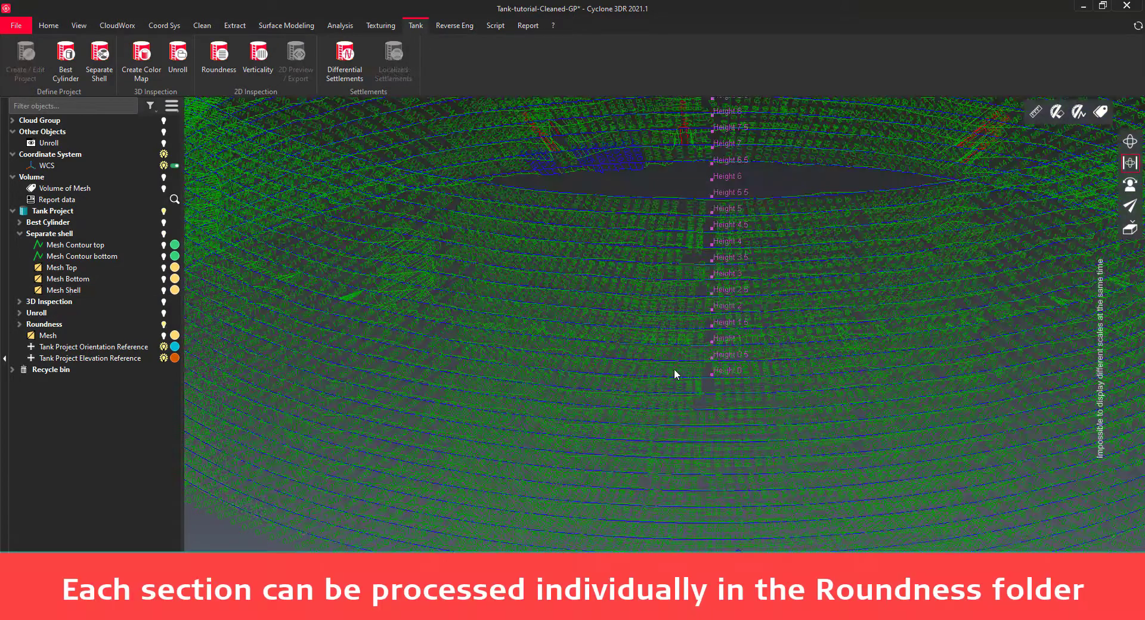
Show only the Height 7 section ring and locate it in the object tree.
left_click_drag(673, 362, 655, 365)
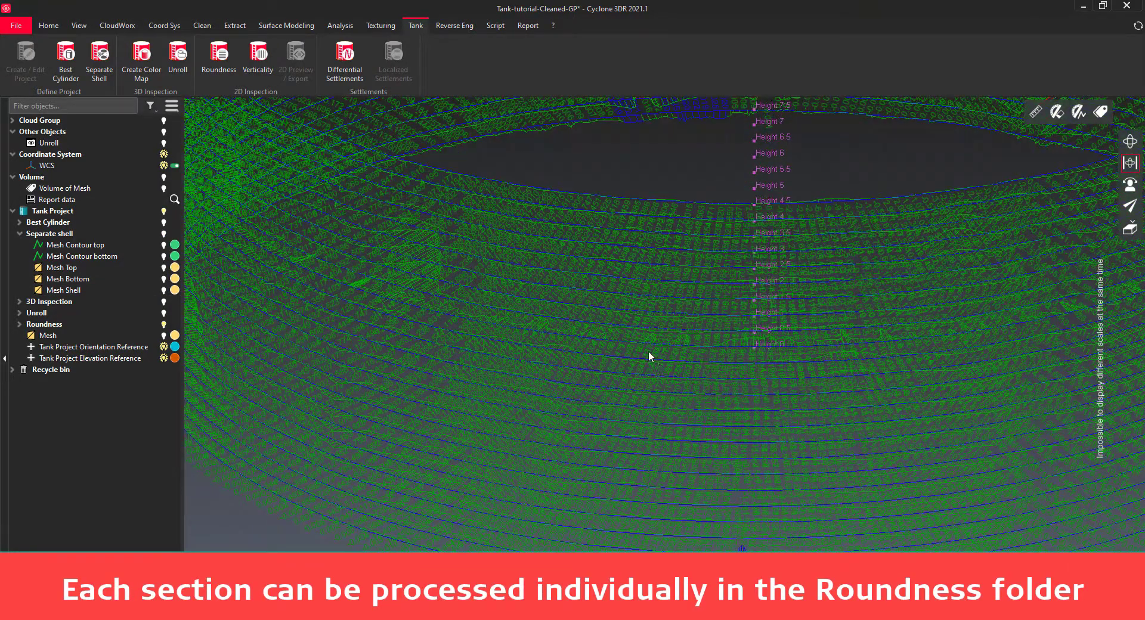
left_click(637, 363)
right_click(638, 363)
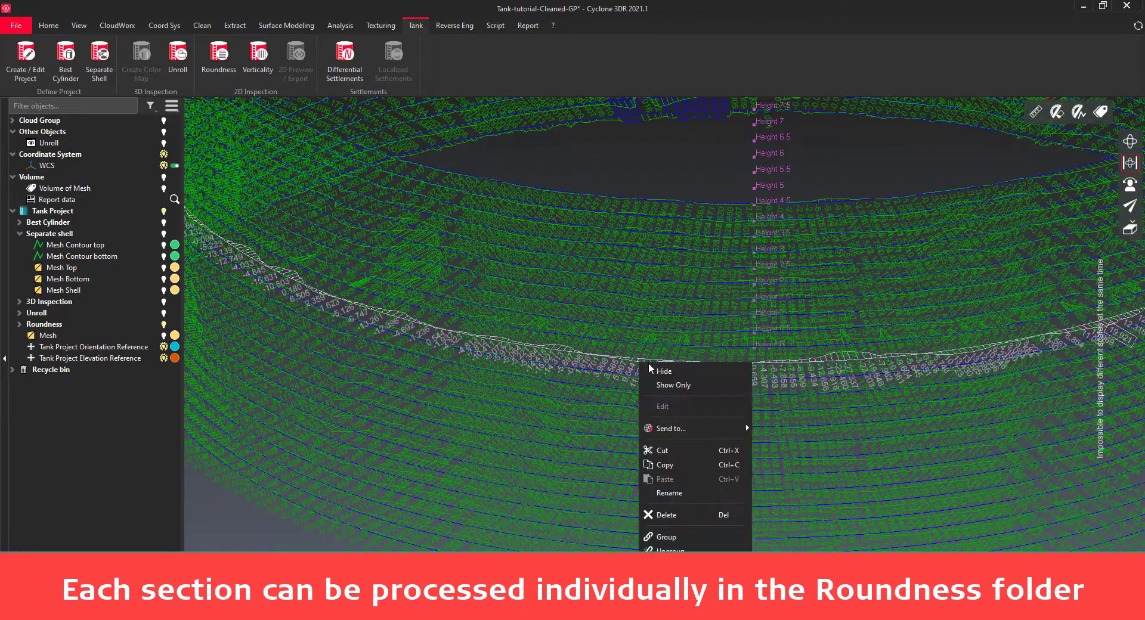
left_click(648, 381)
scroll(642, 370, "down", 5)
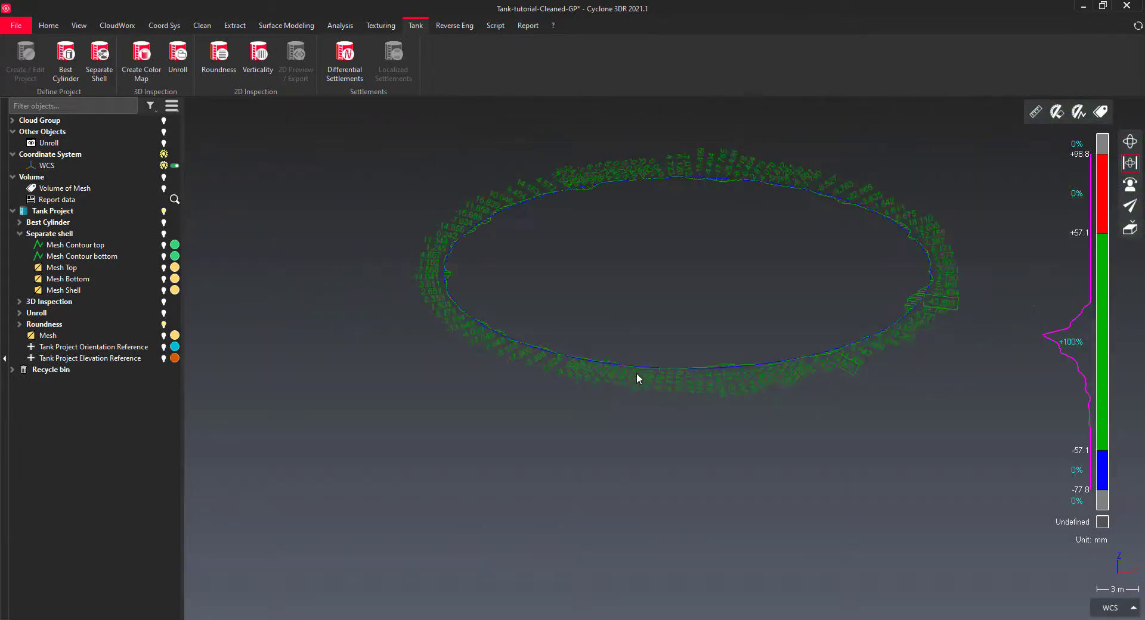
left_click(635, 369)
right_click(635, 369)
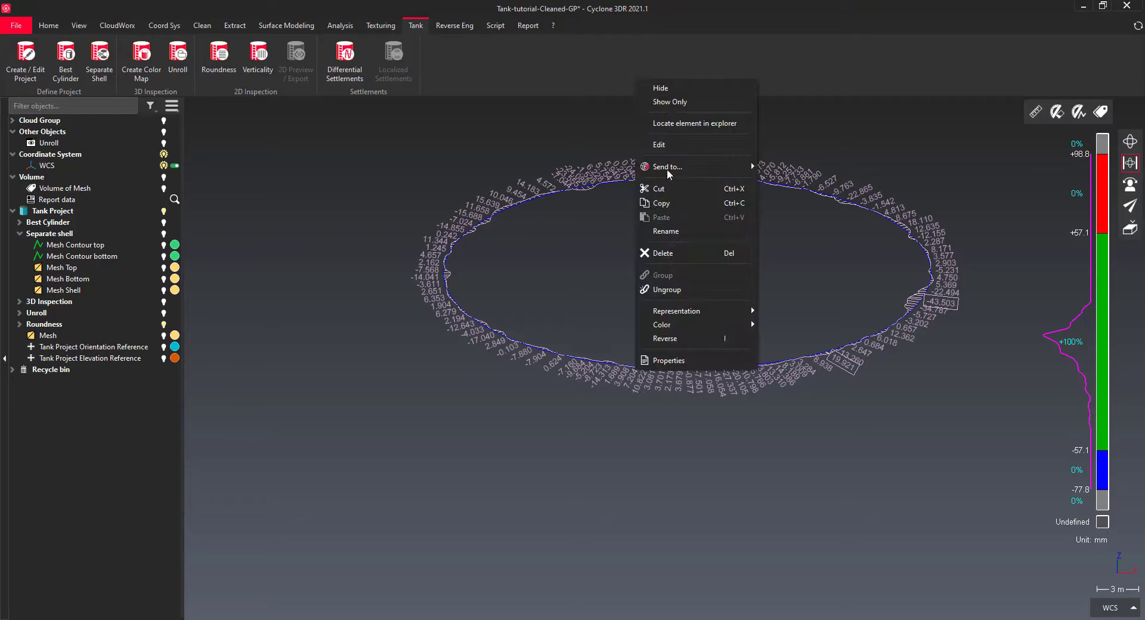
left_click(668, 126)
Toggle Best Cylinder and Mesh Shell visibility, leaving the Height 7 ring shown alone.
key("ctrl+z")
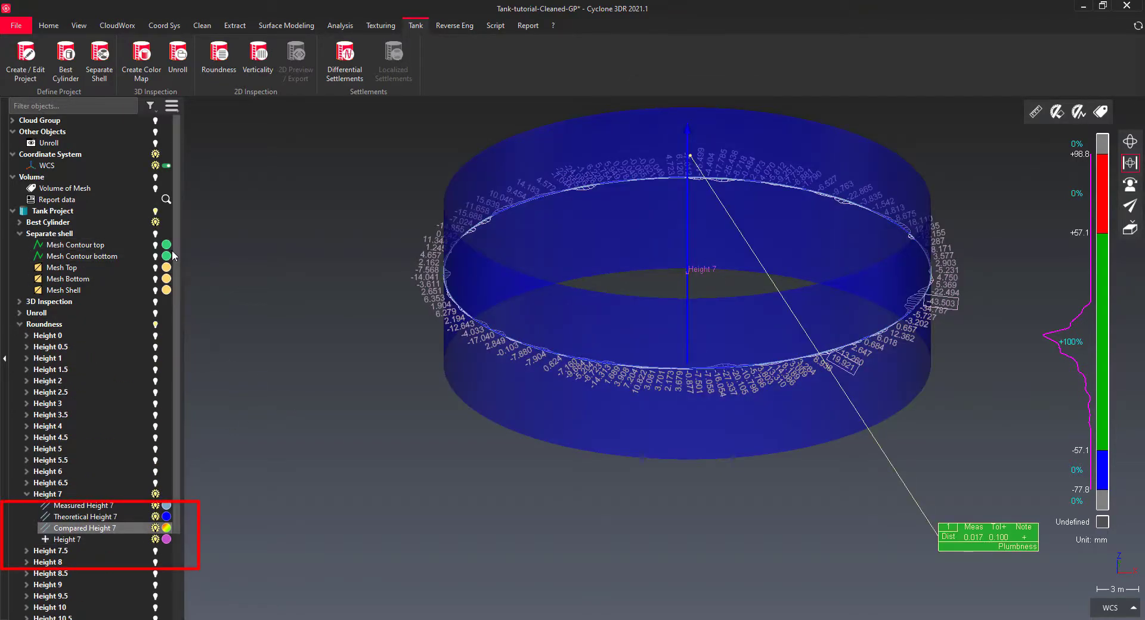
left_click(155, 223)
left_click(156, 222)
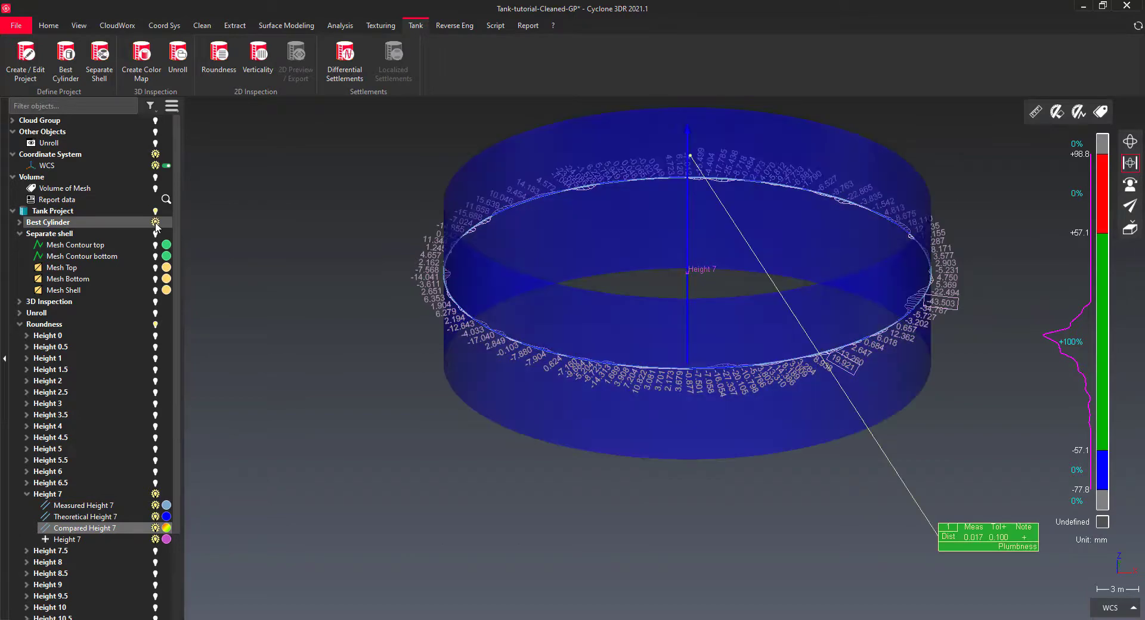
left_click(155, 222)
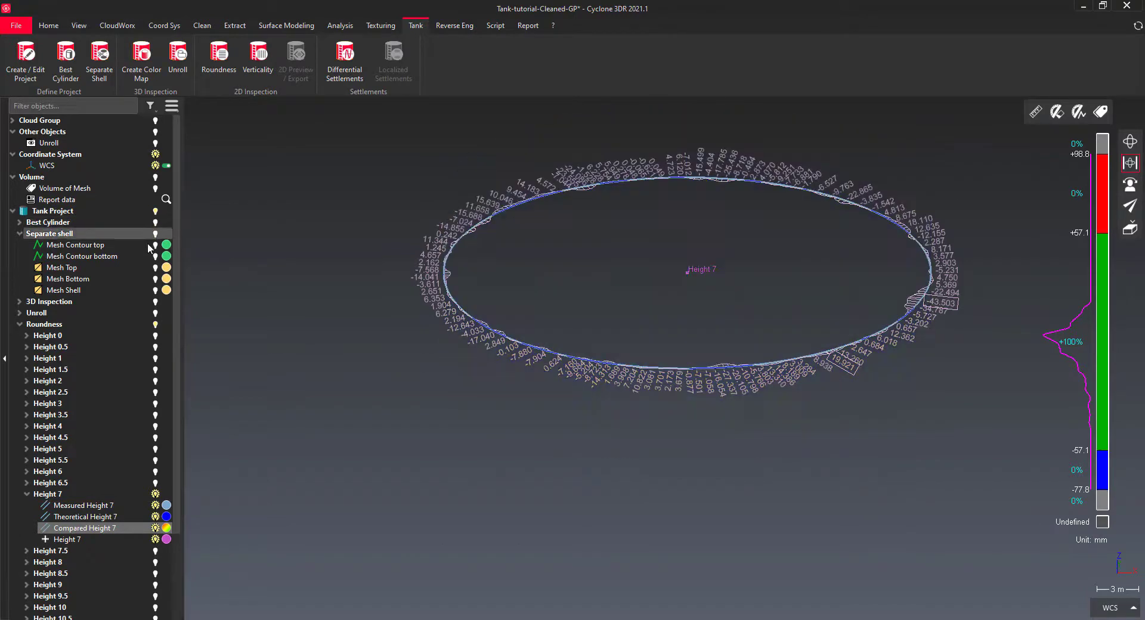
left_click(155, 290)
left_click(155, 290)
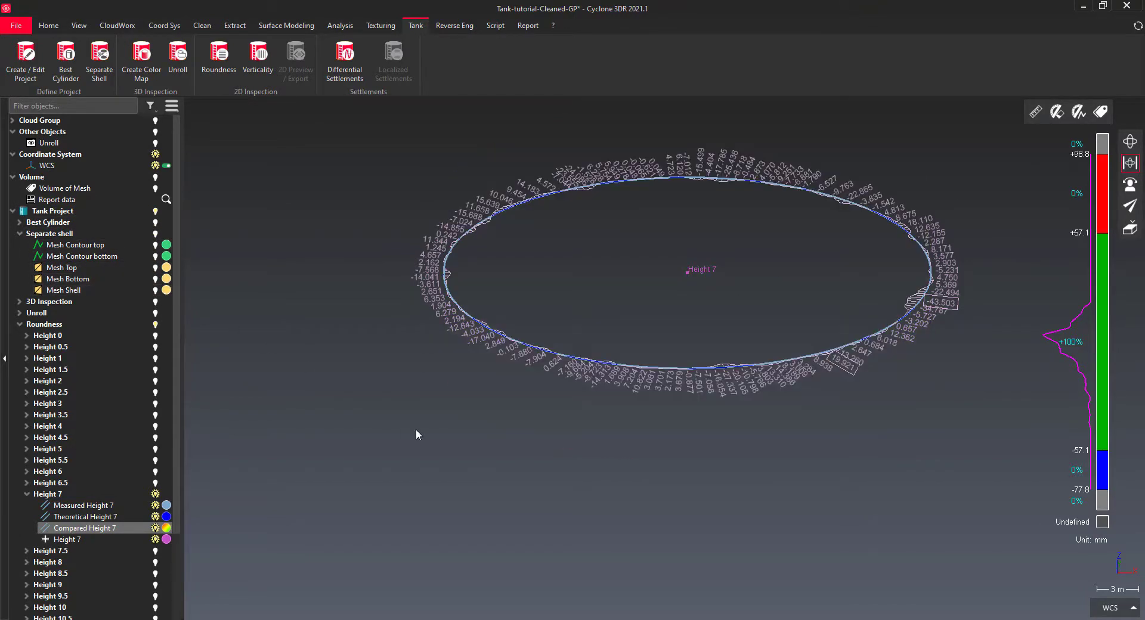
left_click_drag(538, 368, 498, 409)
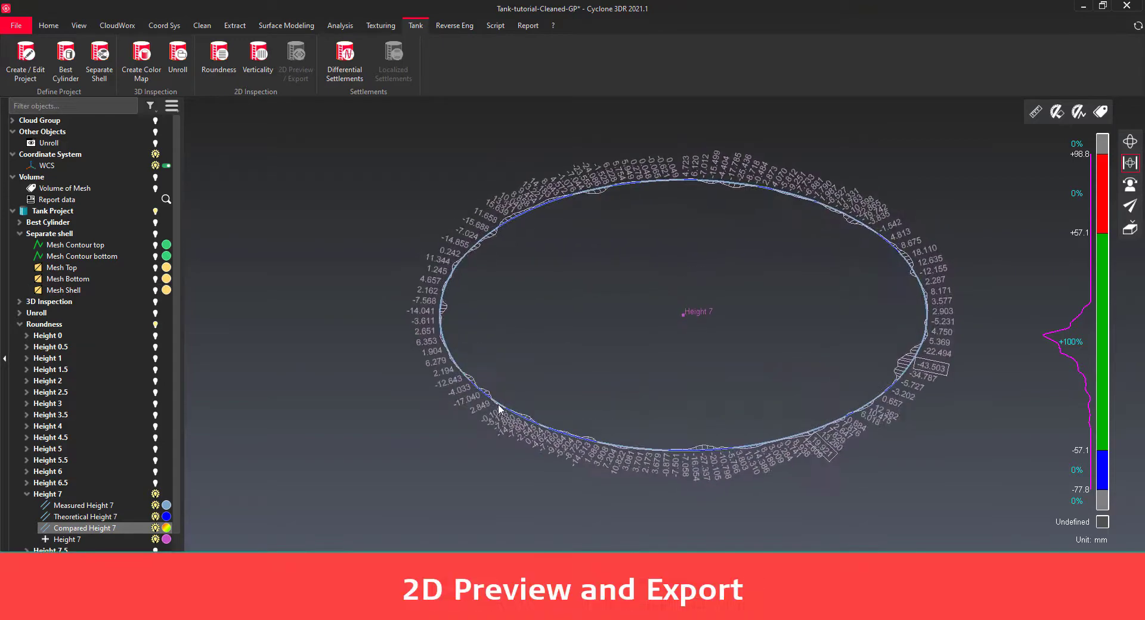
Open the Roundness 2D Preview with main cell size 1 and 1 subdivision.
left_click(76, 324)
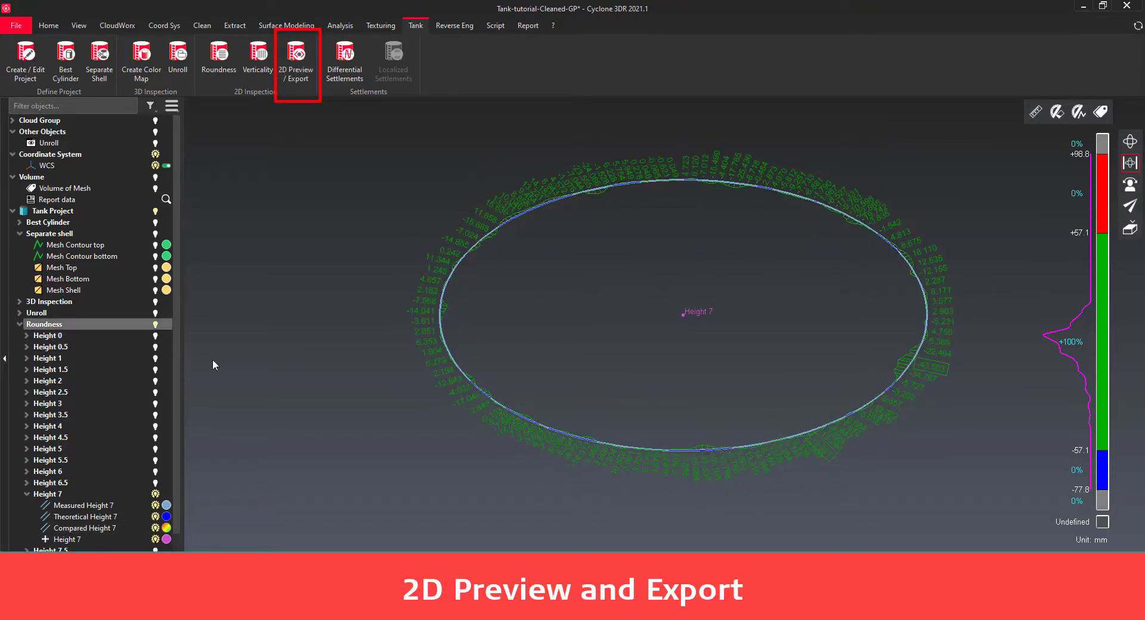
left_click(302, 74)
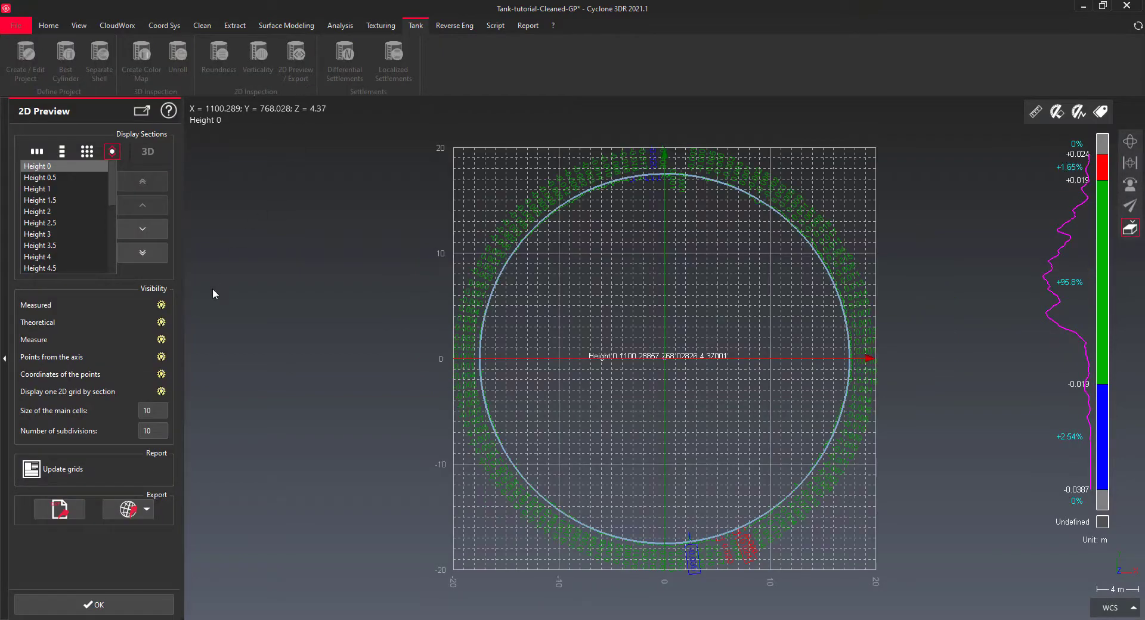
left_click(154, 411)
key("BackSpace")
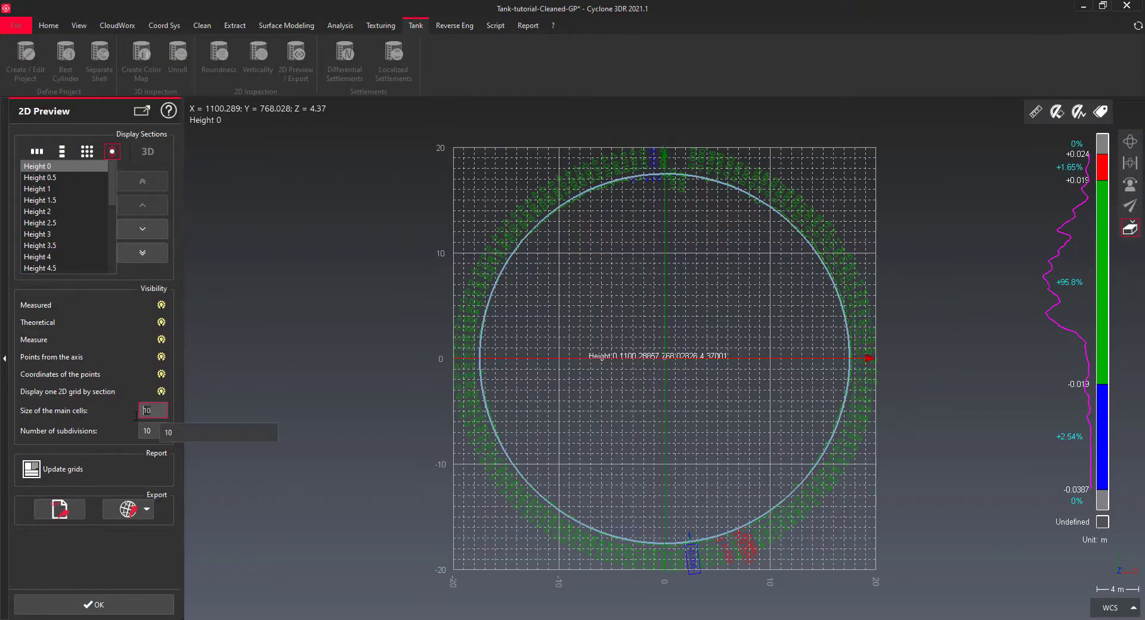
left_click(158, 436)
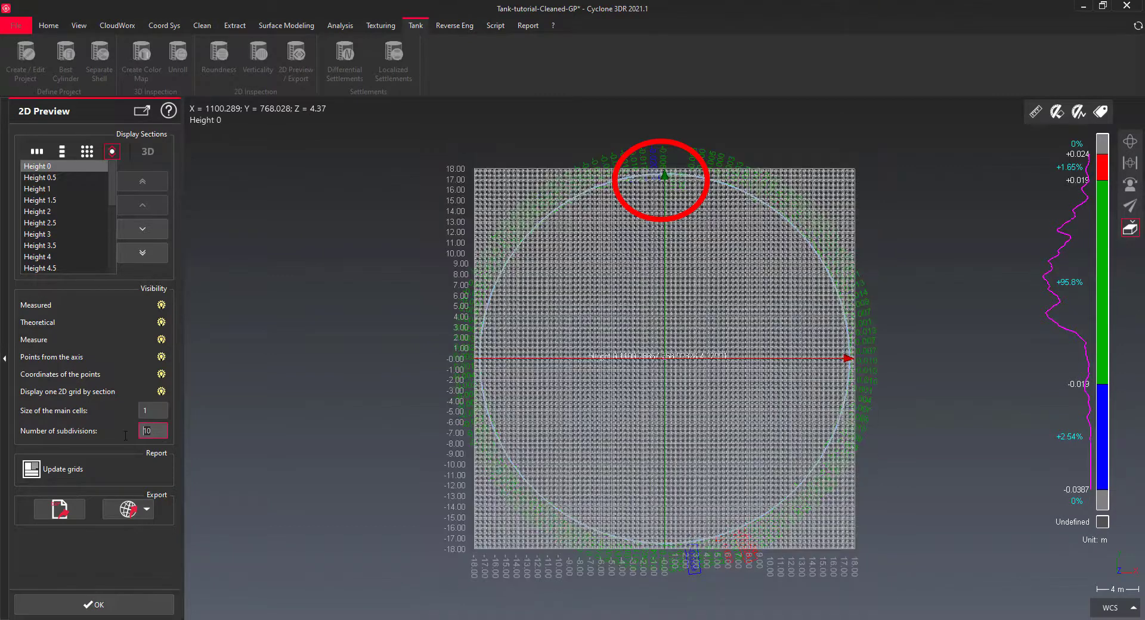
key("BackSpace")
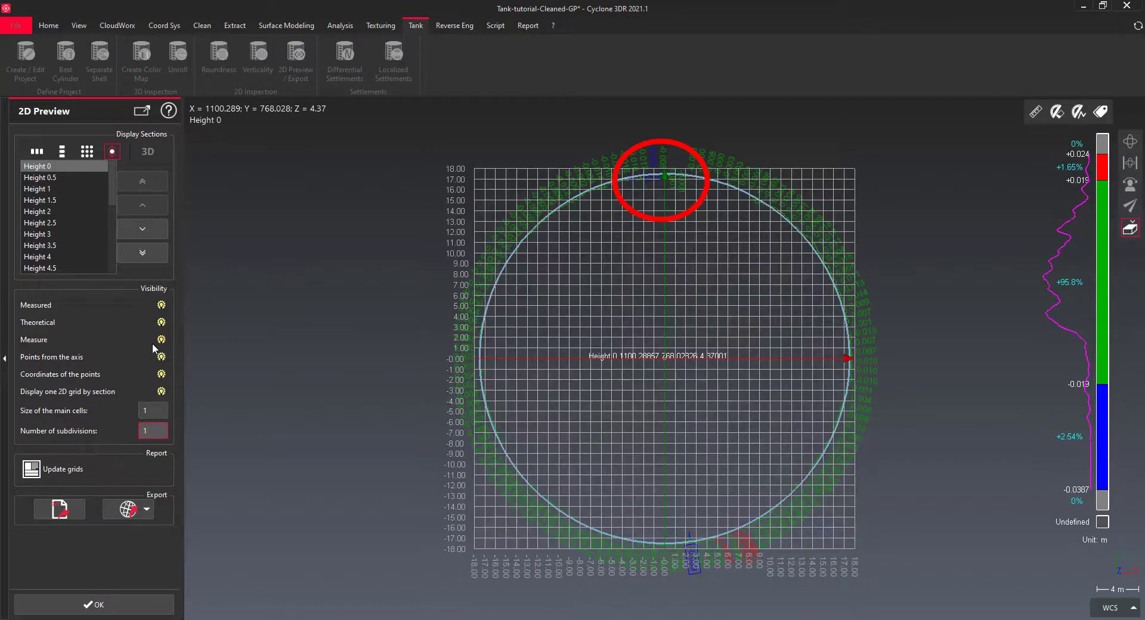
Keep point coordinates and the 2D grid on, then export the preview to AutoCAD.
left_click(161, 374)
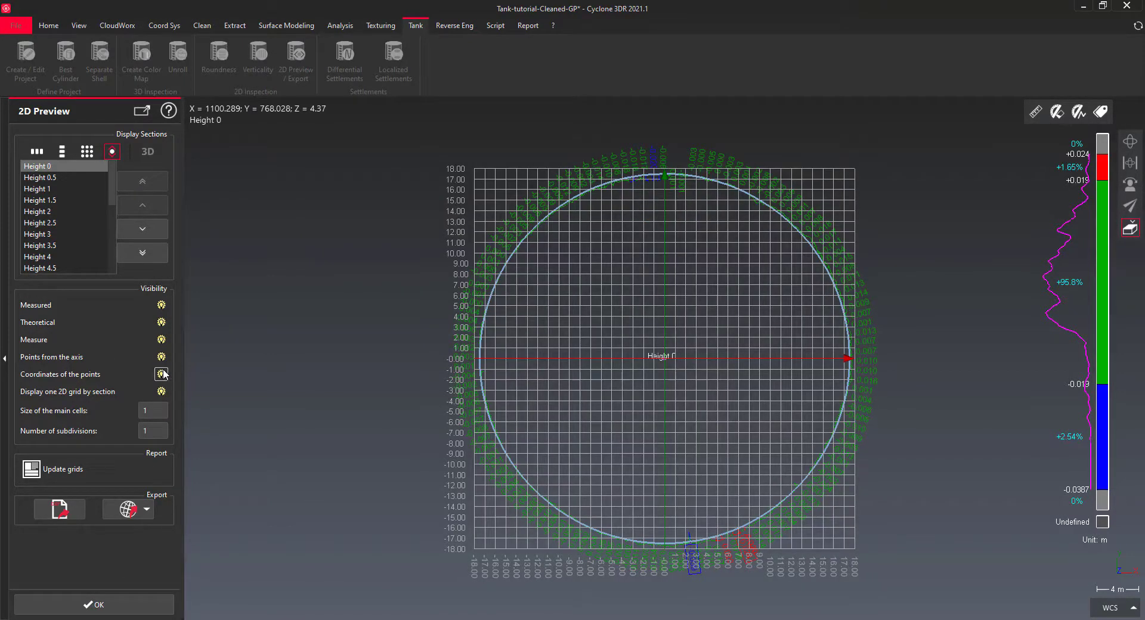
left_click(162, 374)
left_click(159, 391)
left_click(160, 392)
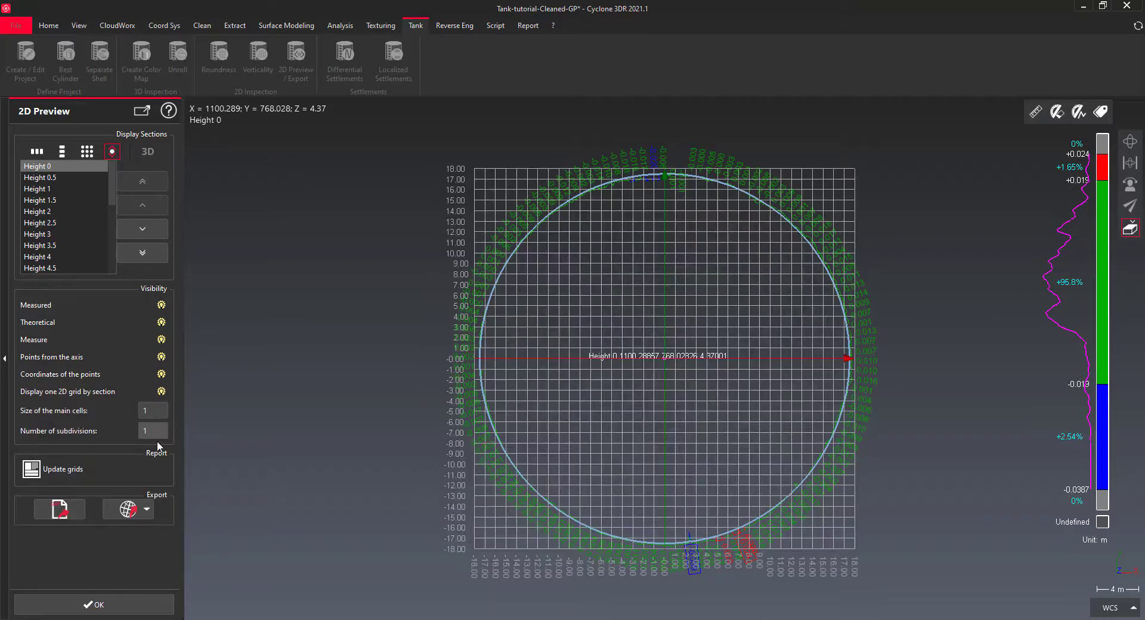
left_click(140, 512)
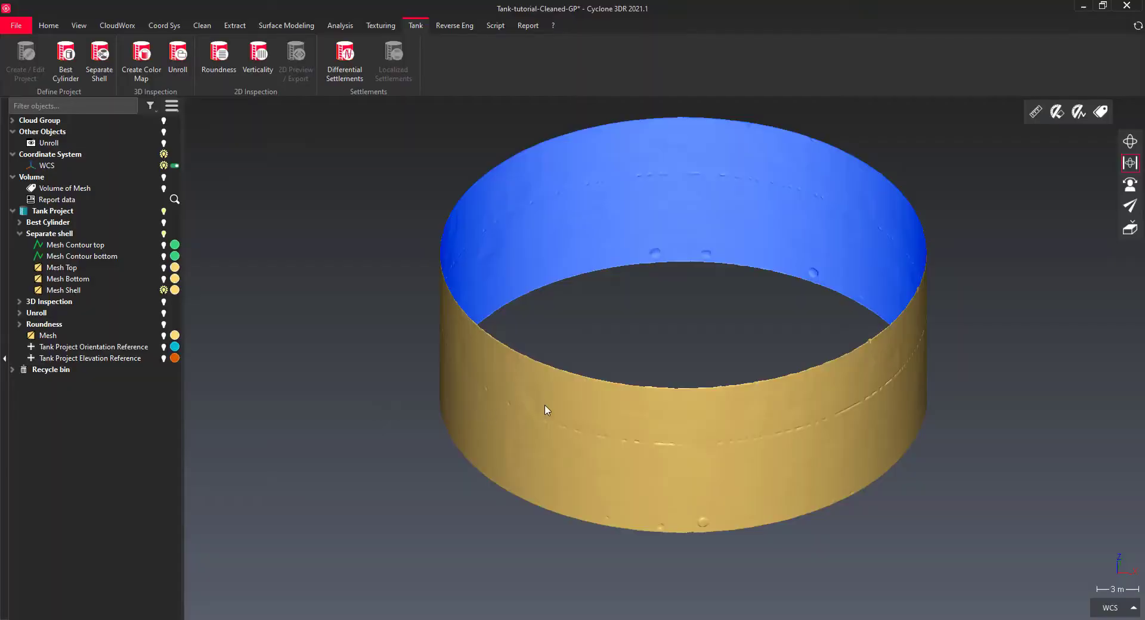
Start a Verticality inspection on Mesh Shell with API 653 tolerance enabled.
left_click(542, 410)
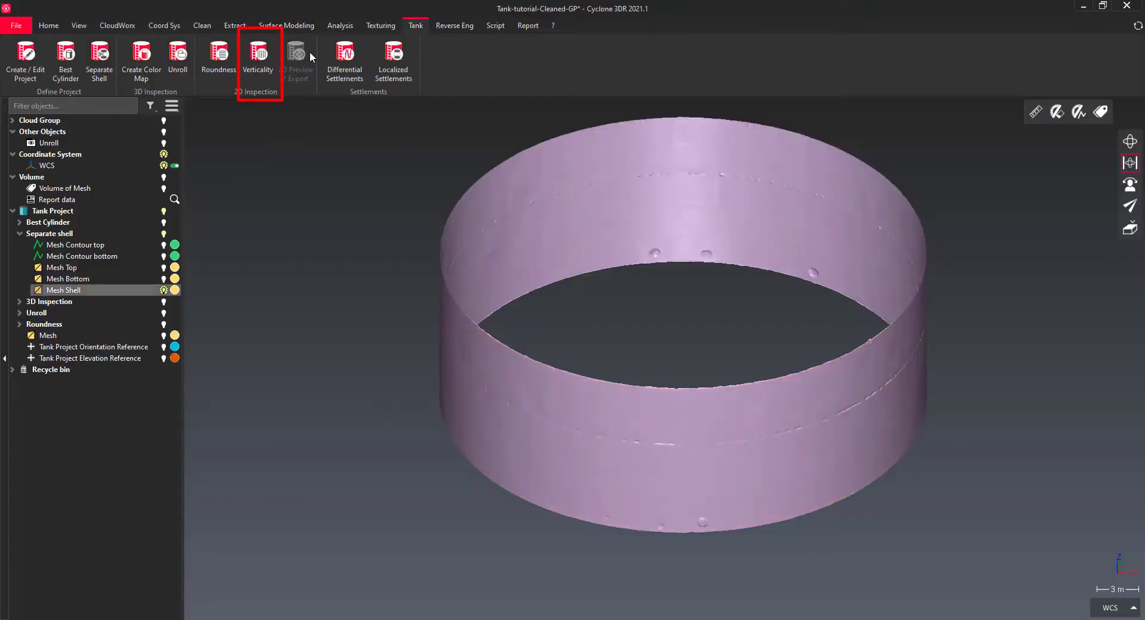
left_click(259, 62)
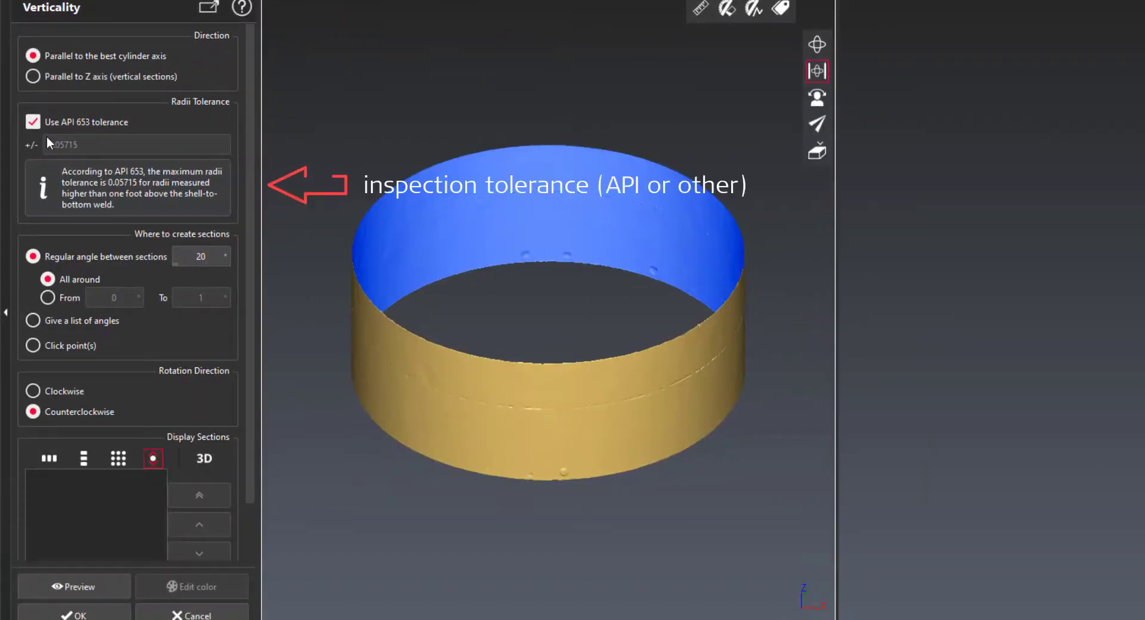
left_click(38, 116)
left_click(37, 117)
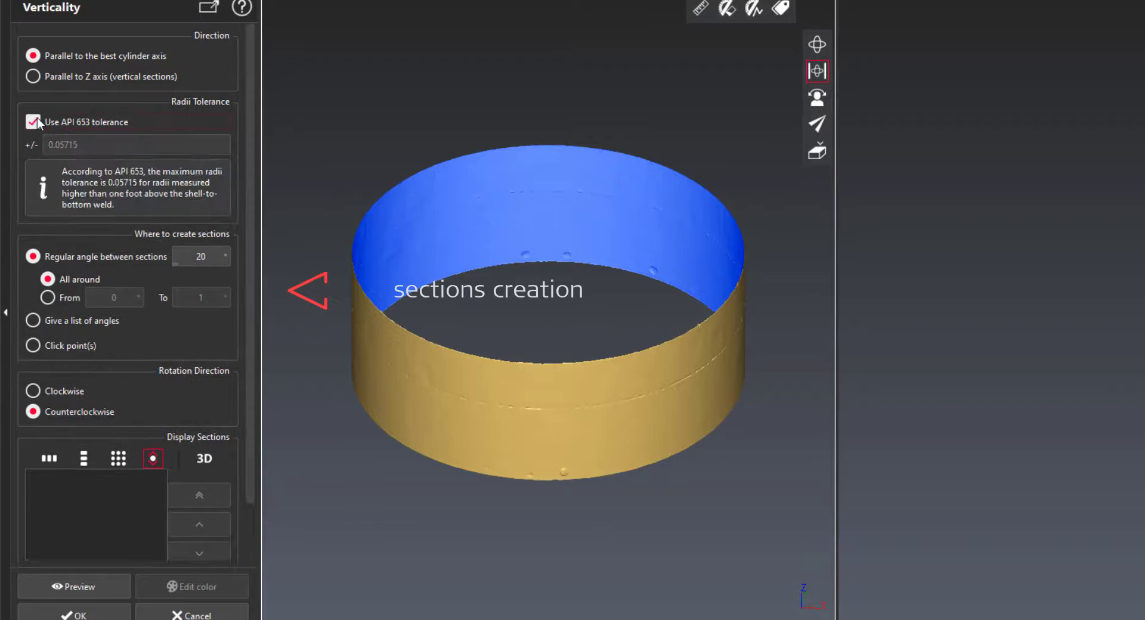
Place sections at a regular 20° angle all around, rotating counterclockwise.
left_click(34, 320)
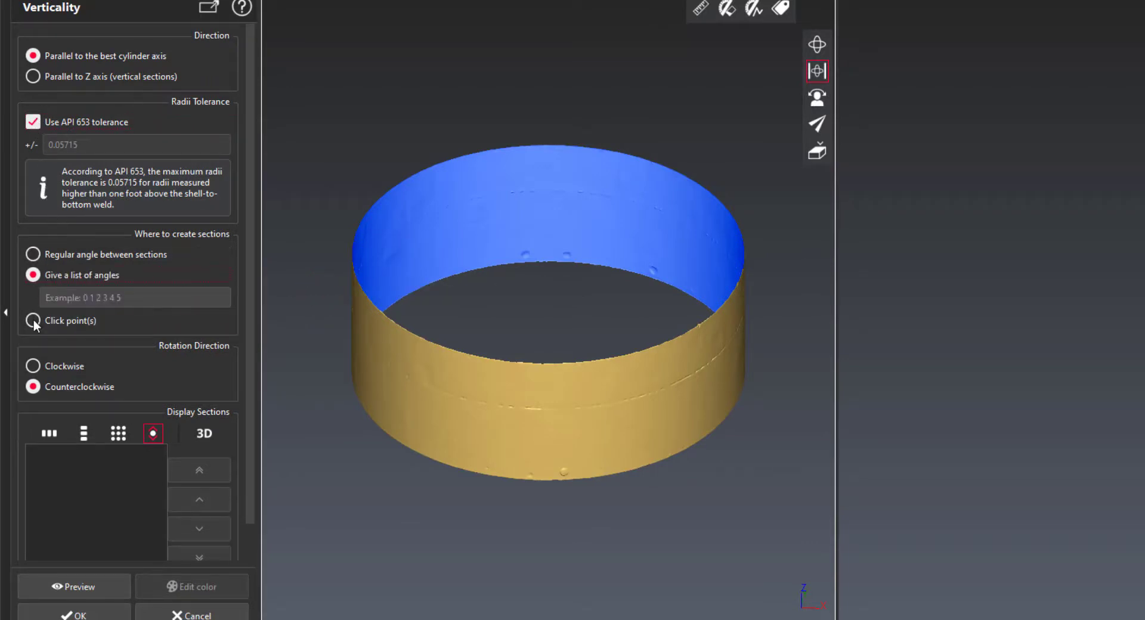
left_click(33, 321)
left_click(34, 255)
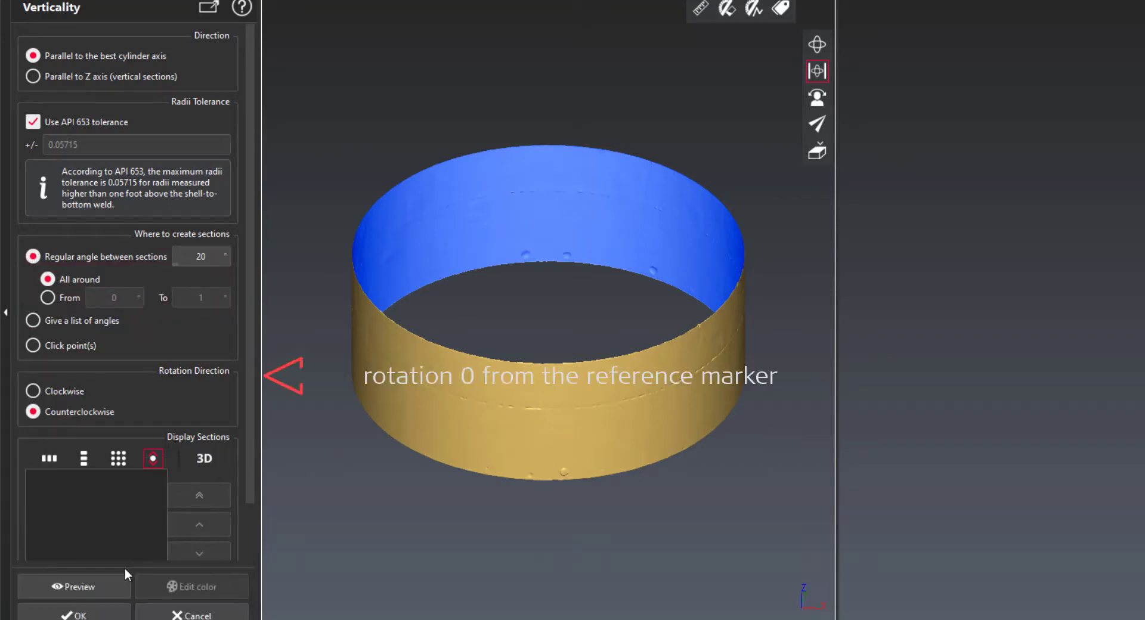
left_click(69, 391)
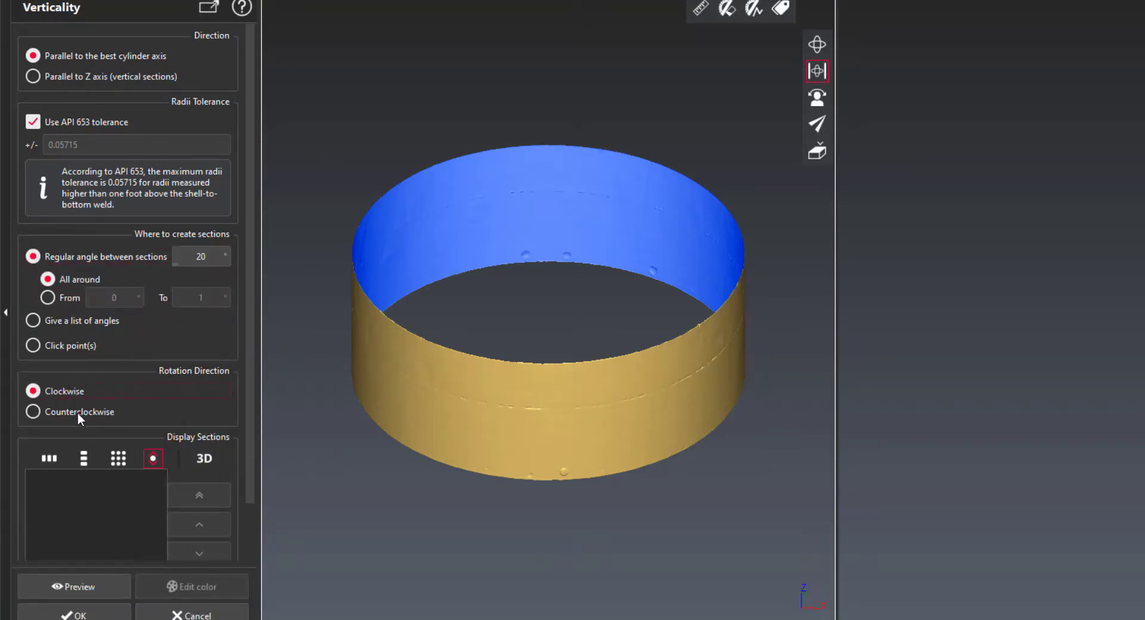
left_click(76, 412)
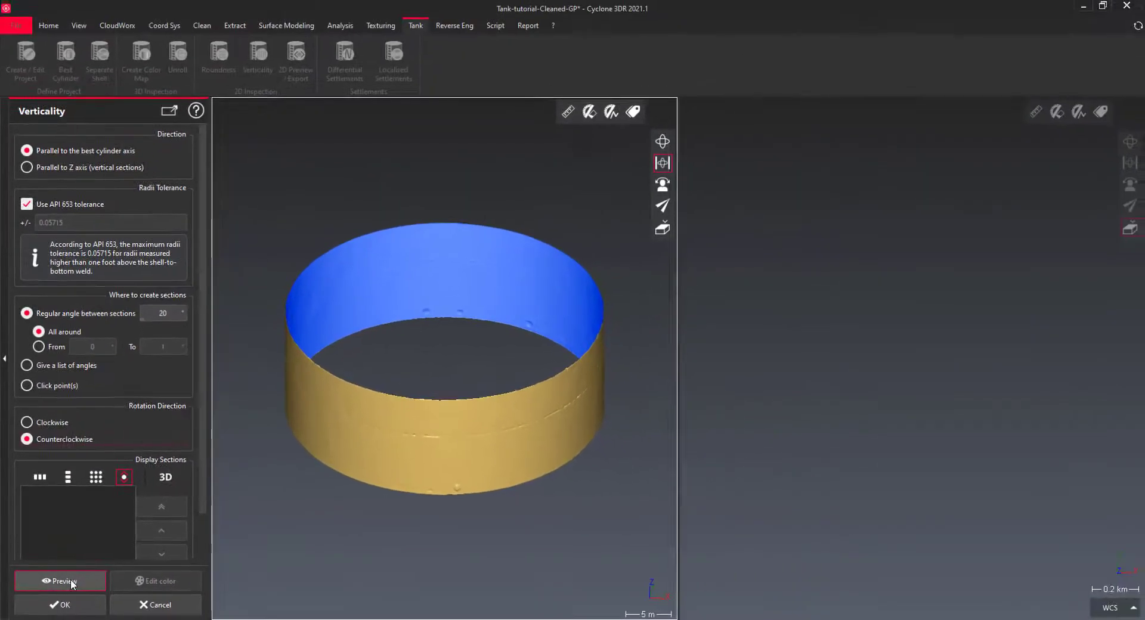
Preview the verticality sections and display the Angle 80 section profile in 2D only.
left_click(89, 587)
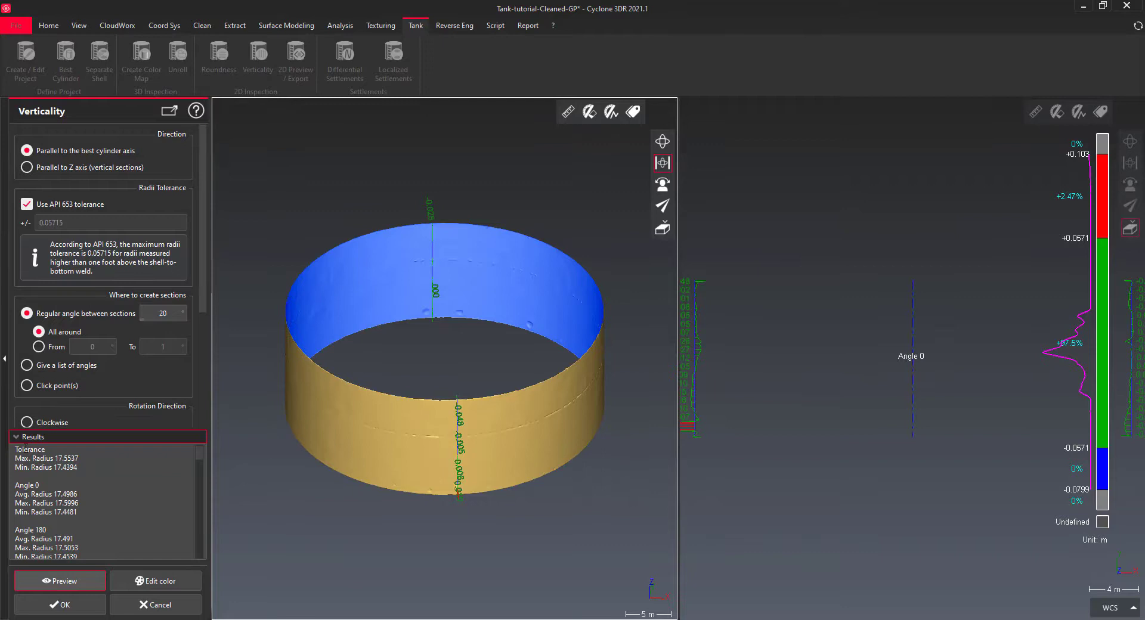
left_click(27, 438)
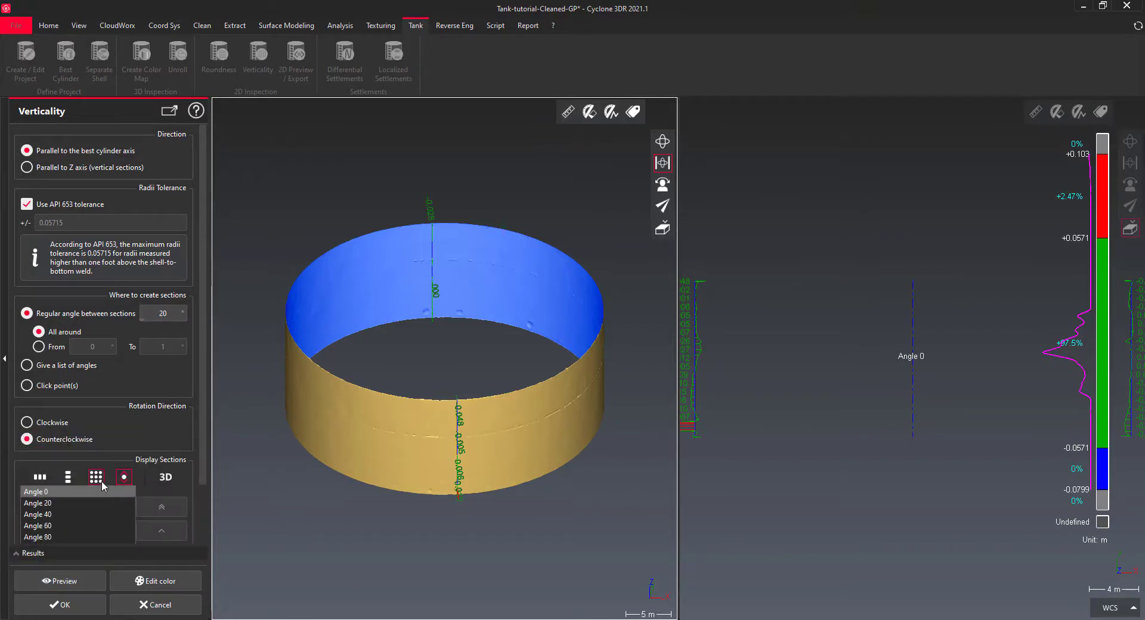
left_click(85, 514)
left_click(85, 525)
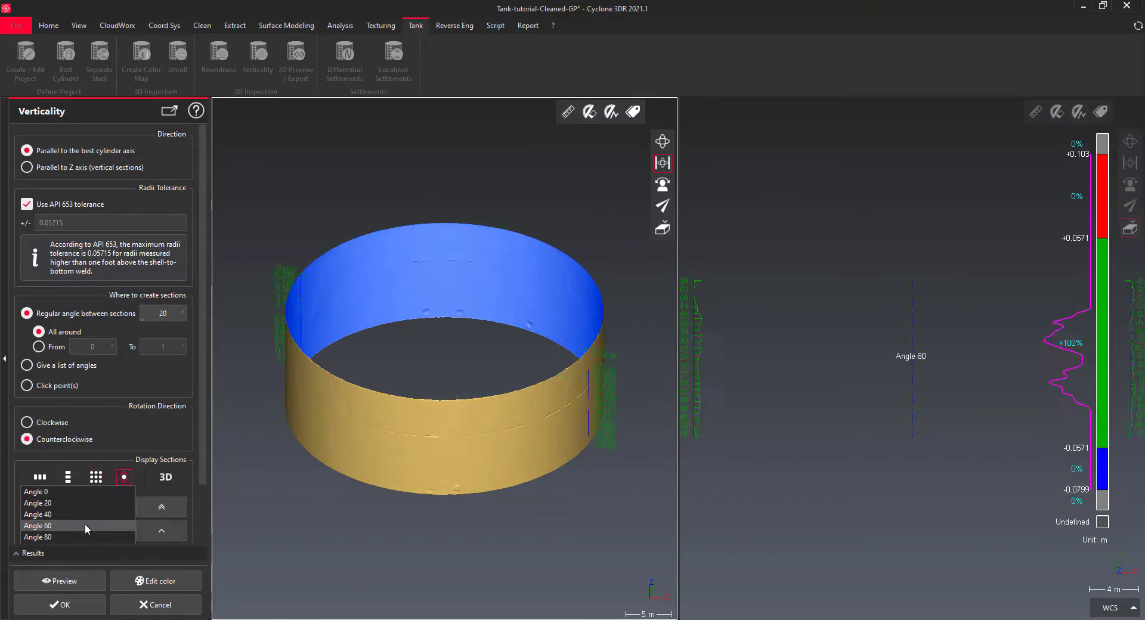
left_click(84, 535)
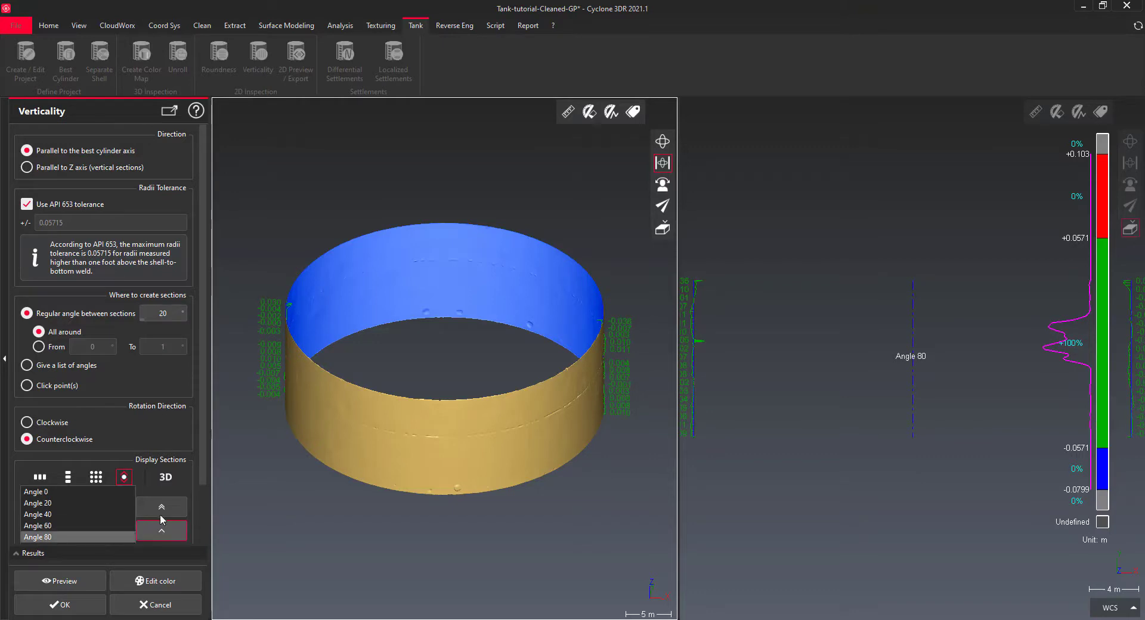
left_click(165, 478)
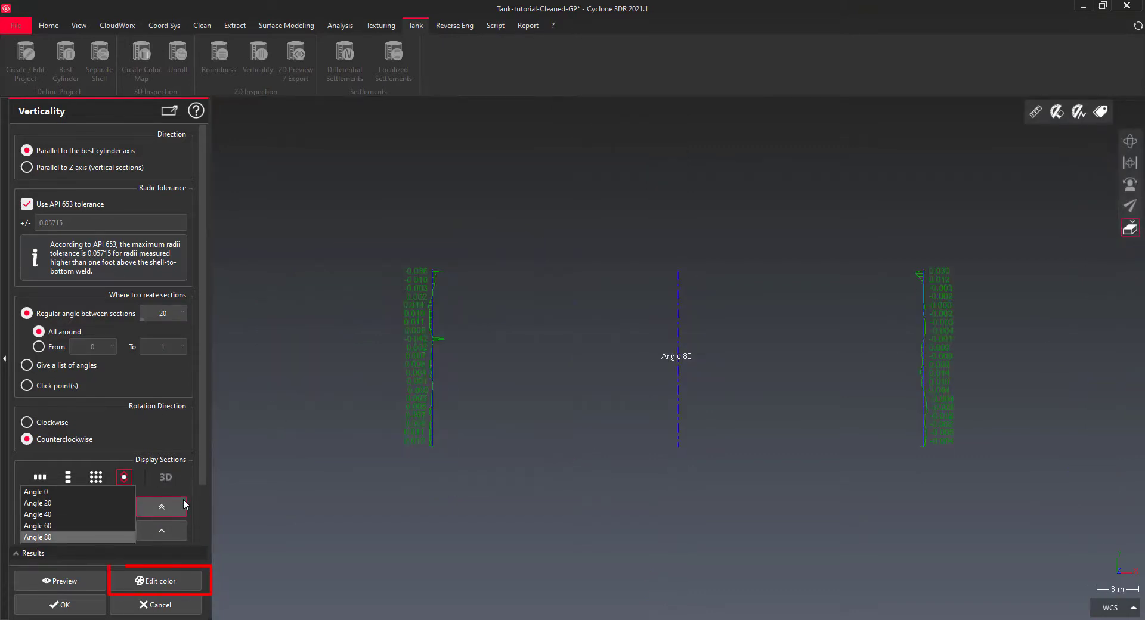
Set verticality deviation unit to mm, highlight extreme values, and create the sections.
left_click(155, 581)
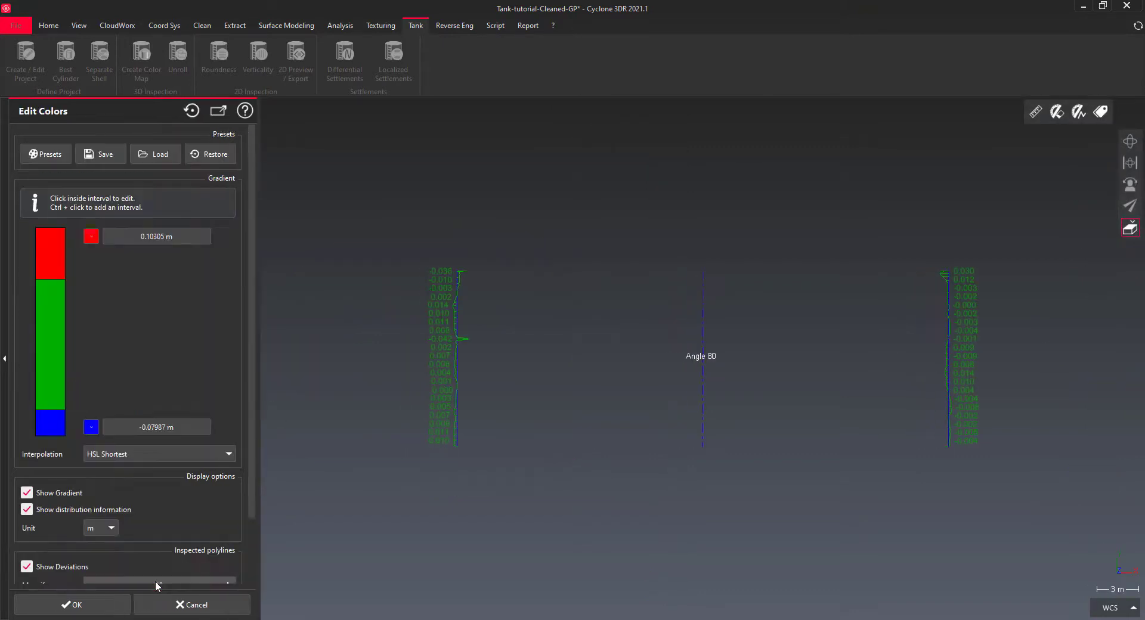
scroll(241, 549, "down", 3)
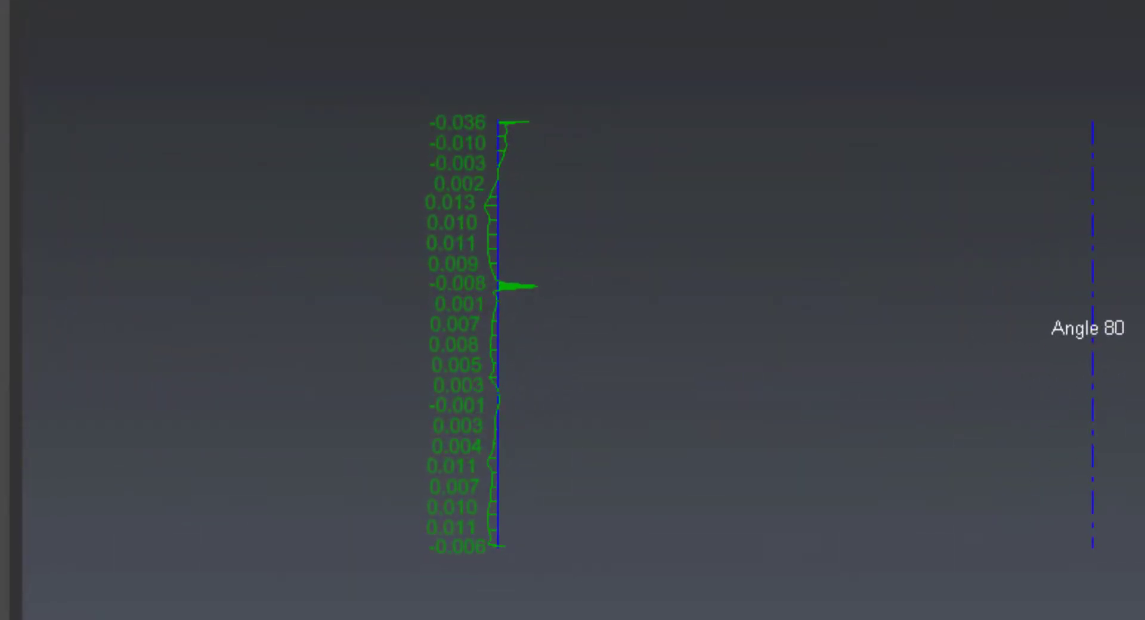
left_click(111, 454)
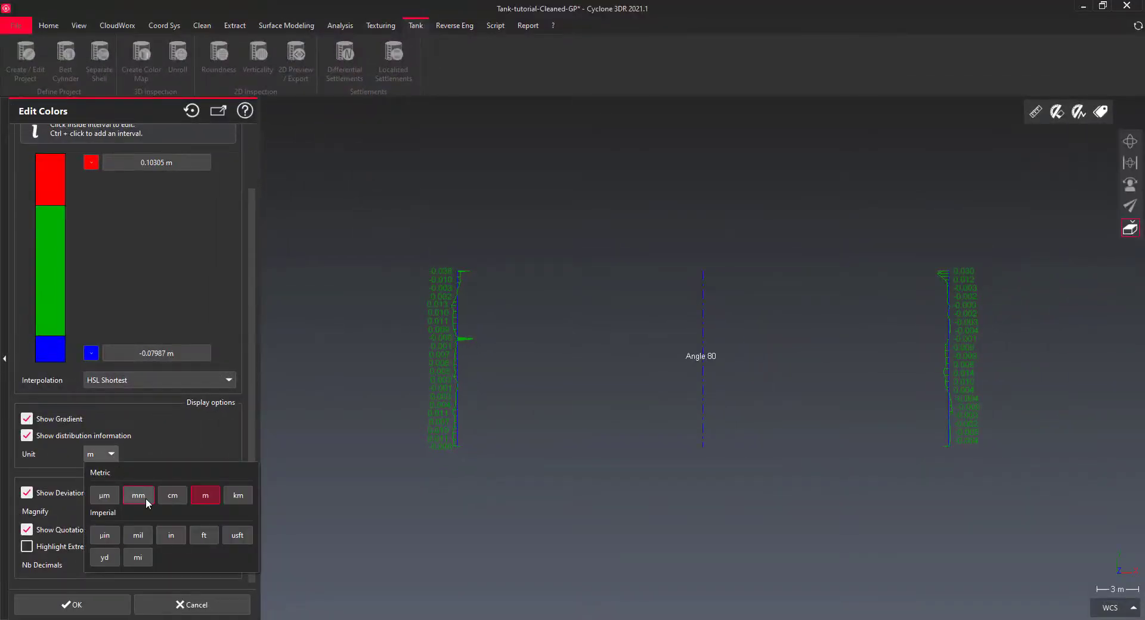
left_click(144, 499)
left_click(89, 546)
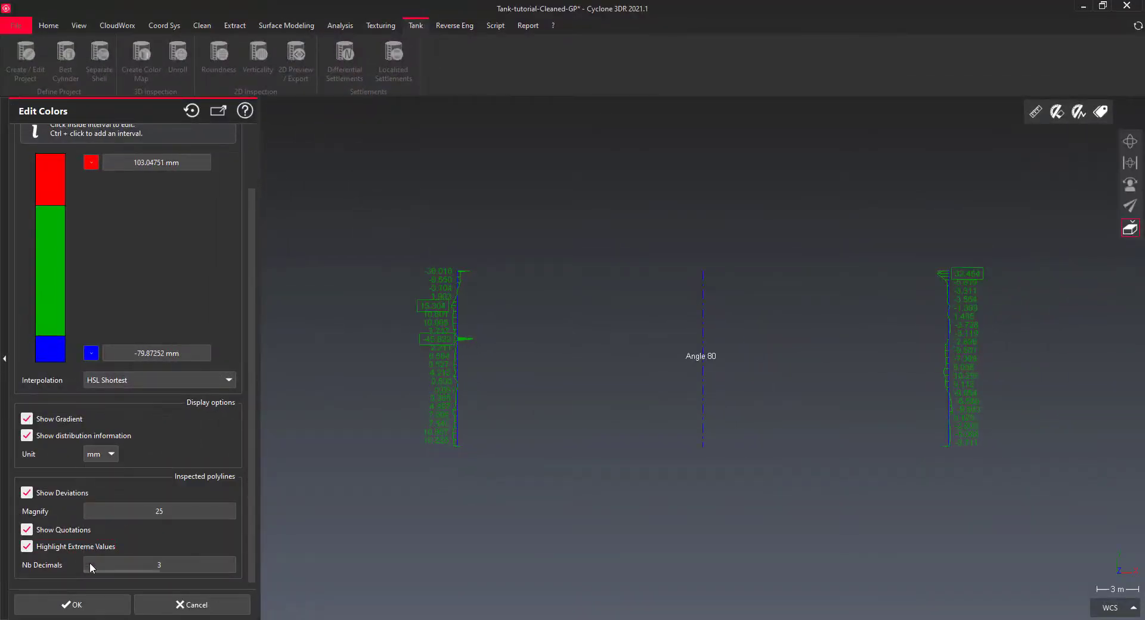
left_click(89, 606)
left_click(89, 607)
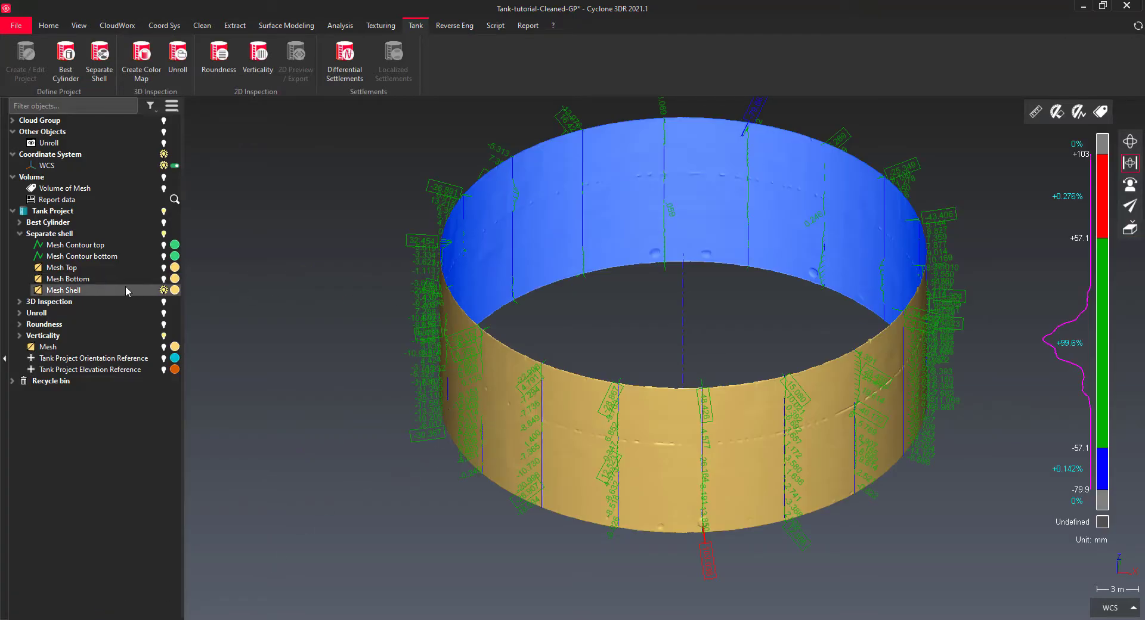
Open the 2D Preview of the Verticality results and show the Angle 160 section.
left_click(57, 337)
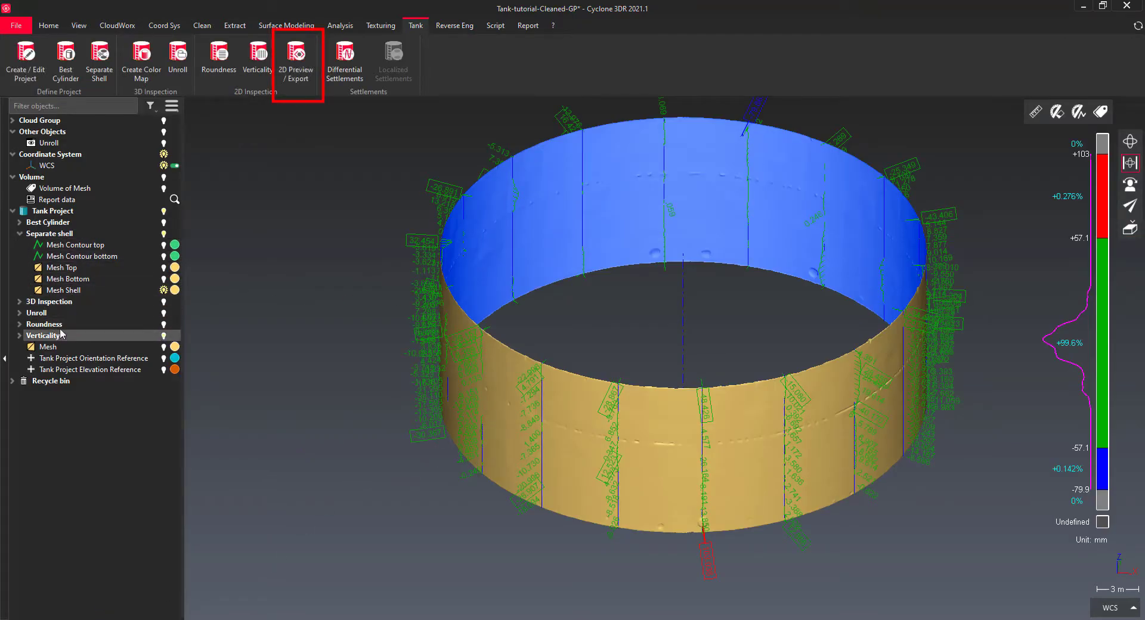
left_click(296, 66)
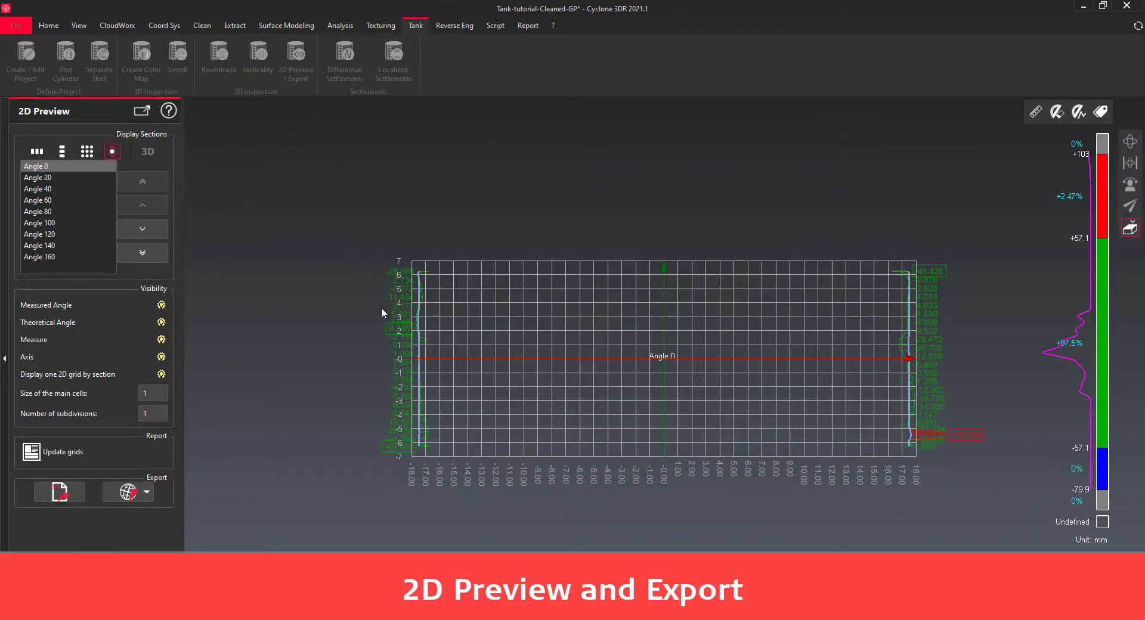
scroll(393, 324, "up", 5)
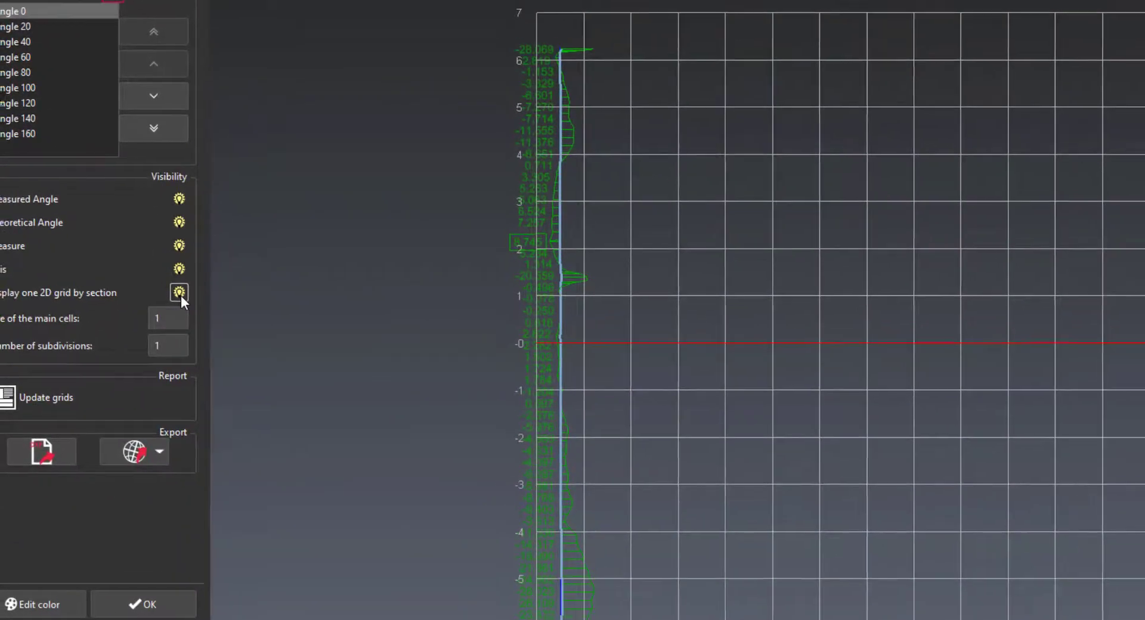
left_click(63, 136)
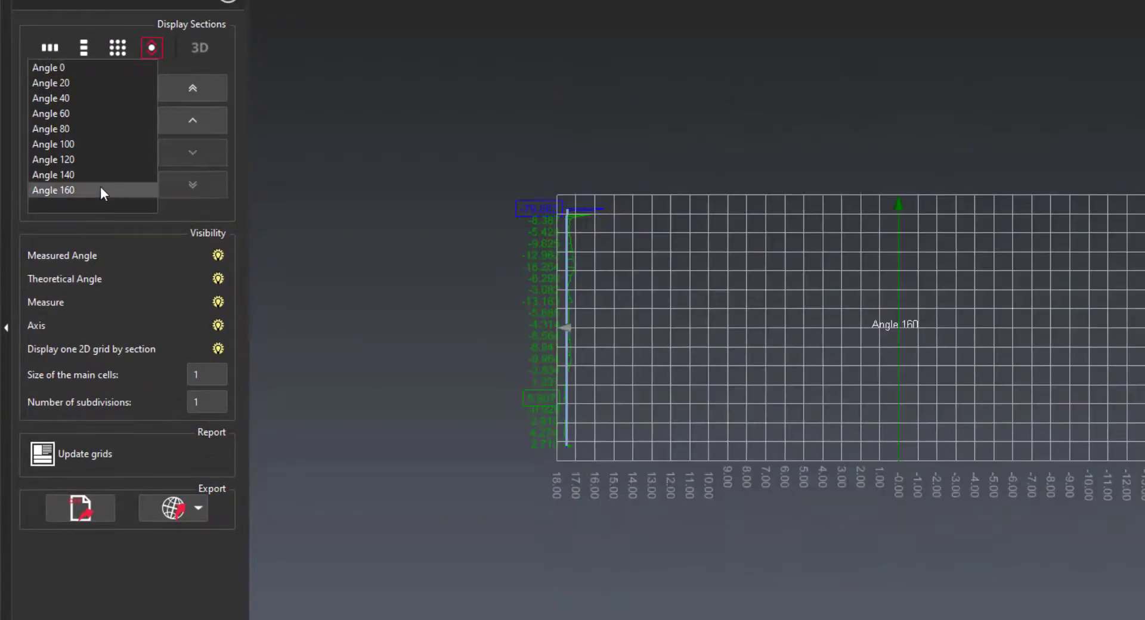